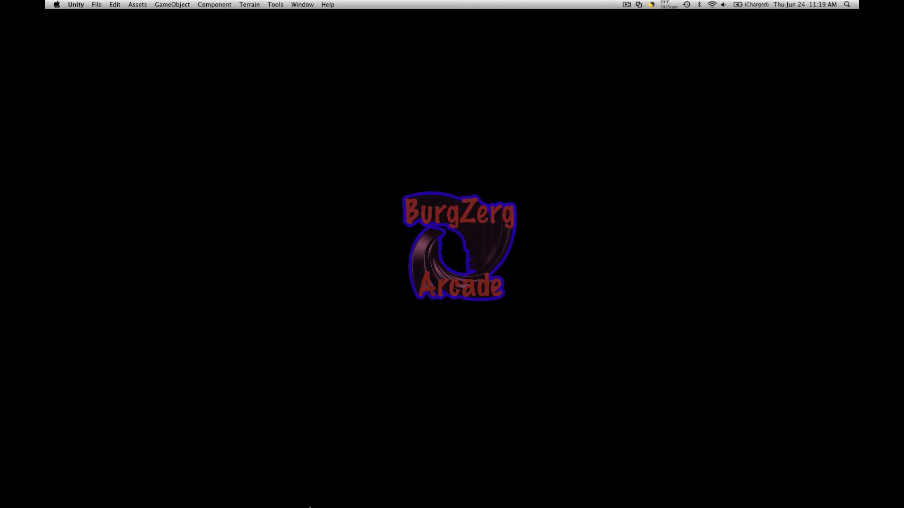
- Create a new flat terrain in the scene beside the Main Camera
mouse_move(309, 507)
left_click(335, 487)
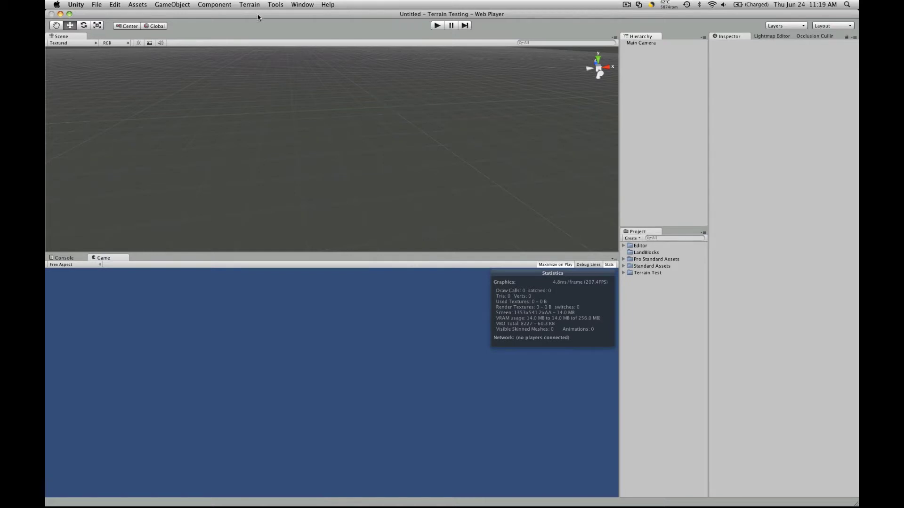
left_click(248, 4)
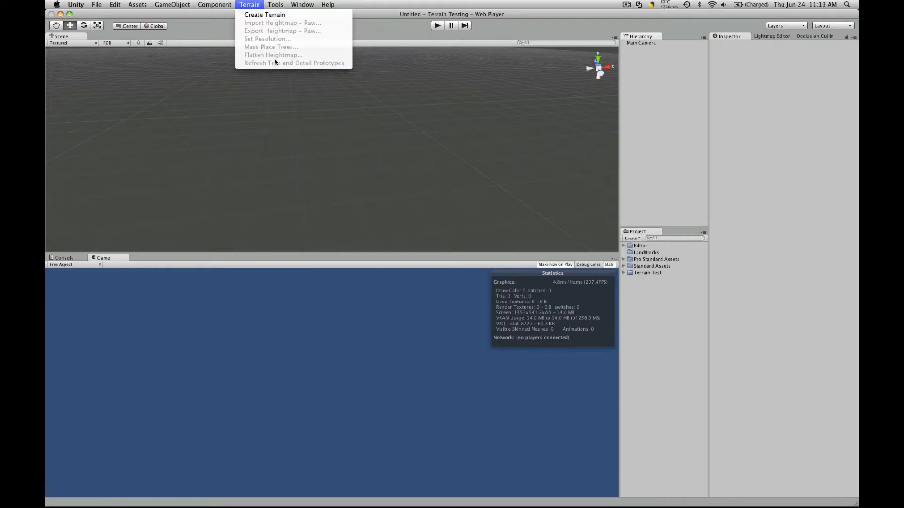
left_click(285, 16)
- Apply the 2000 by 2000 terrain's heightmap resolution settings
scroll(409, 115, "down", 5)
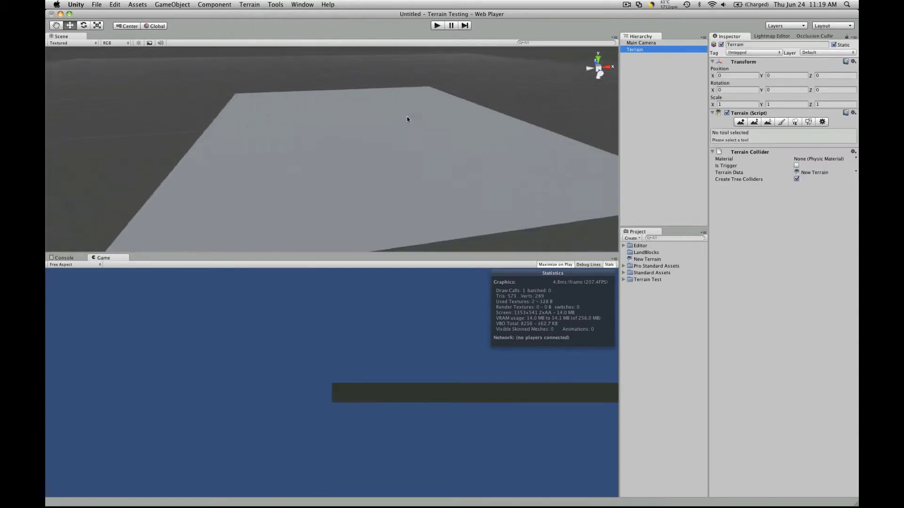
left_click(256, 4)
left_click(273, 41)
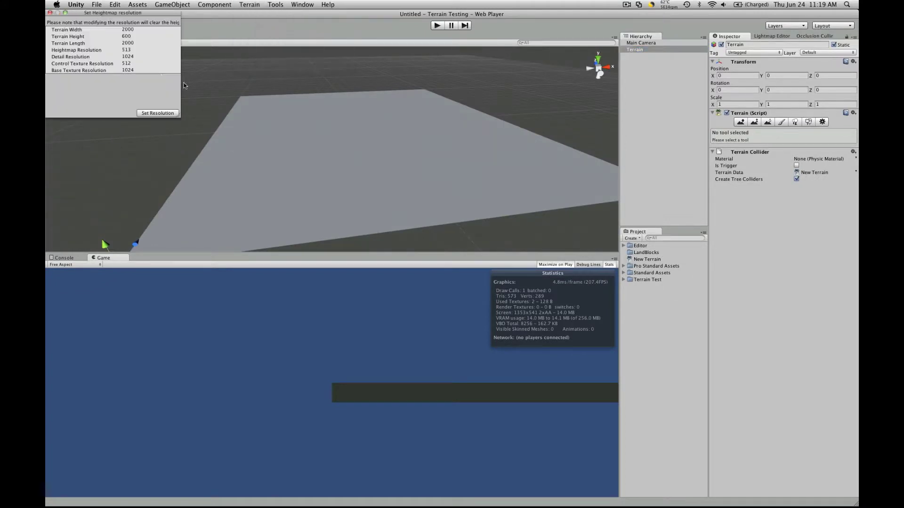
left_click(159, 113)
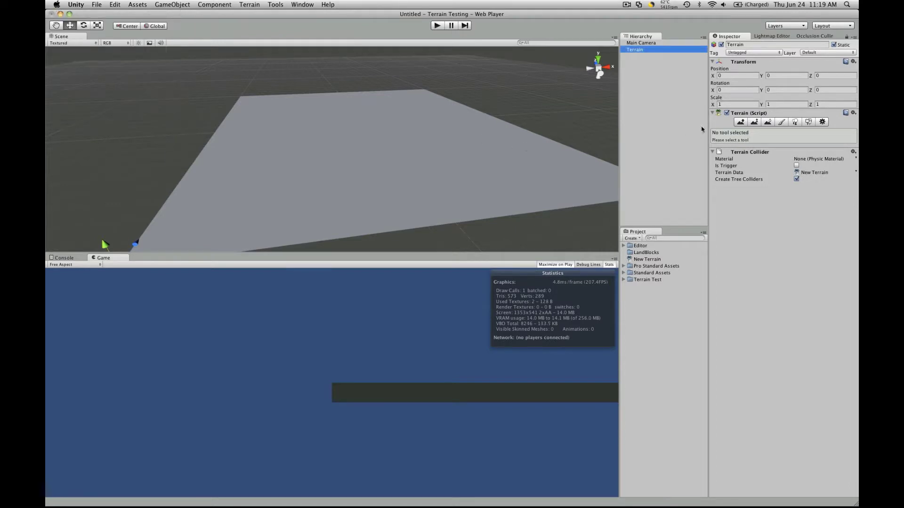
- Sculpt a rugged central mound with scattered brushes, size 25, opacity 50, height 120
left_click(739, 122)
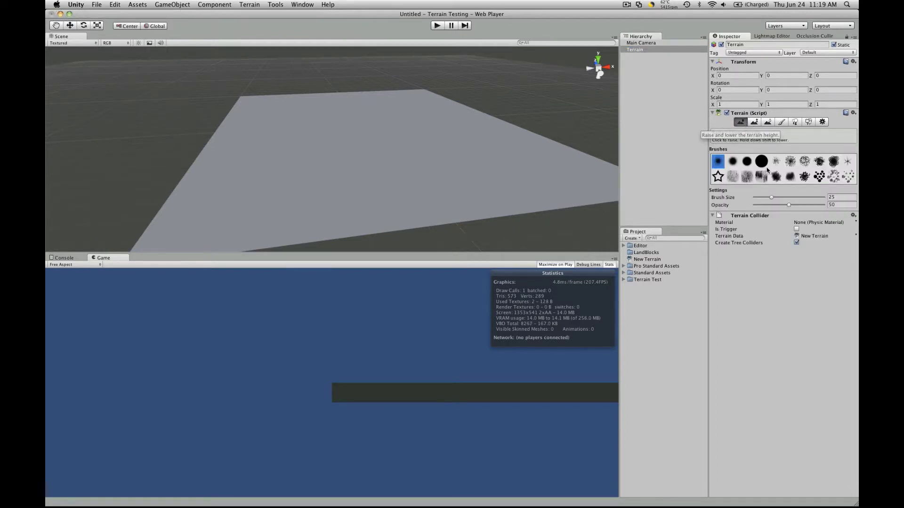
left_click(732, 177)
mouse_move(357, 165)
left_mouse_down()
mouse_move(365, 144)
mouse_move(448, 174)
left_mouse_up()
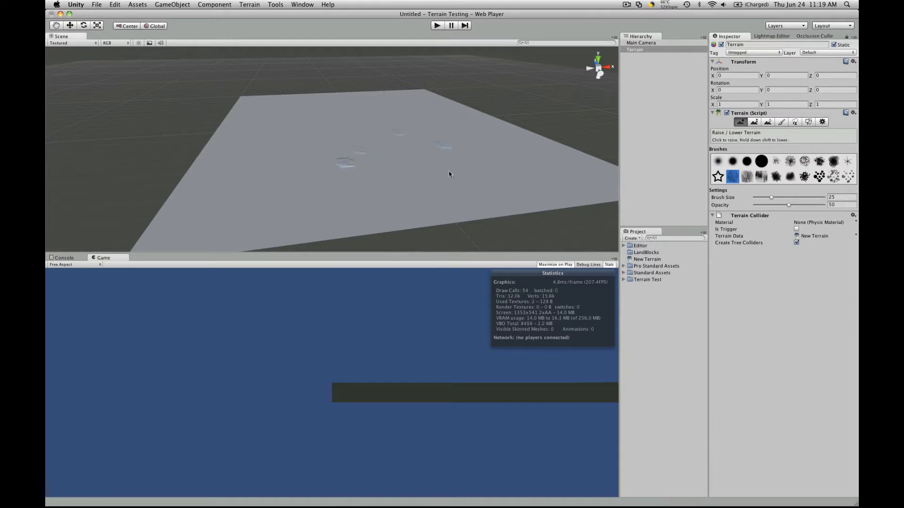
mouse_move(383, 161)
left_mouse_down()
mouse_move(362, 164)
mouse_move(400, 157)
mouse_move(377, 156)
left_mouse_up()
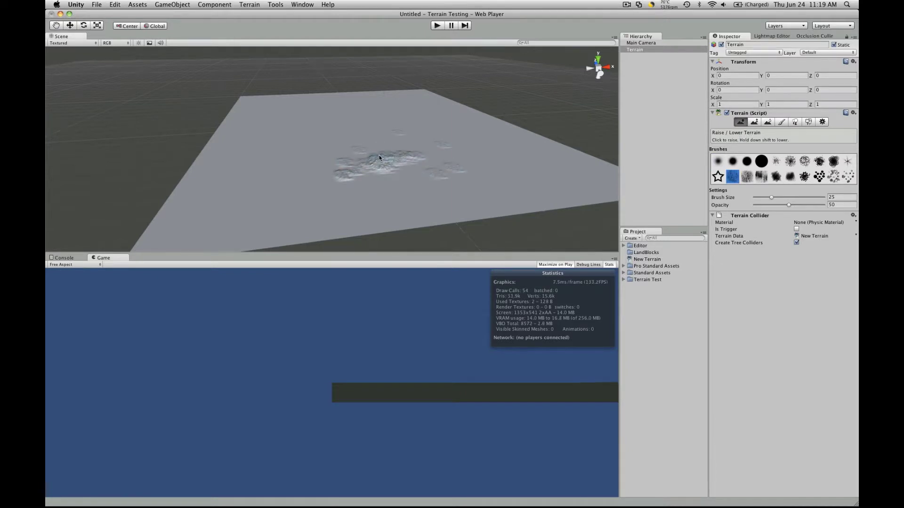
left_click(754, 122)
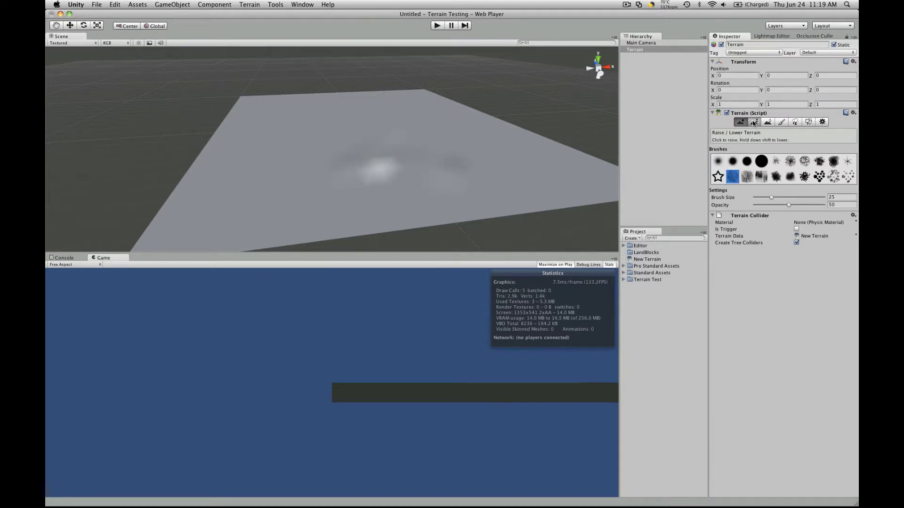
left_click(750, 177)
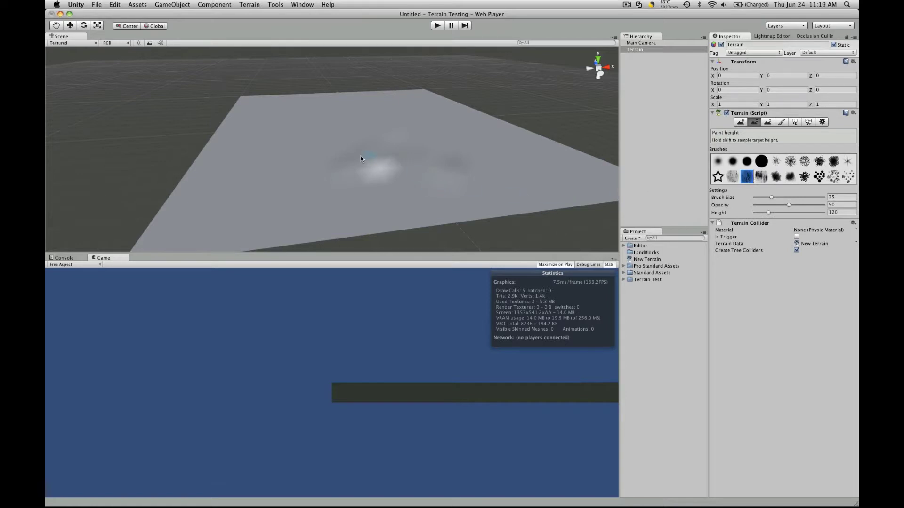
mouse_move(361, 159)
left_mouse_down()
mouse_move(376, 168)
mouse_move(408, 155)
mouse_move(377, 165)
mouse_move(401, 157)
mouse_move(376, 165)
mouse_move(390, 153)
mouse_move(383, 160)
left_mouse_up()
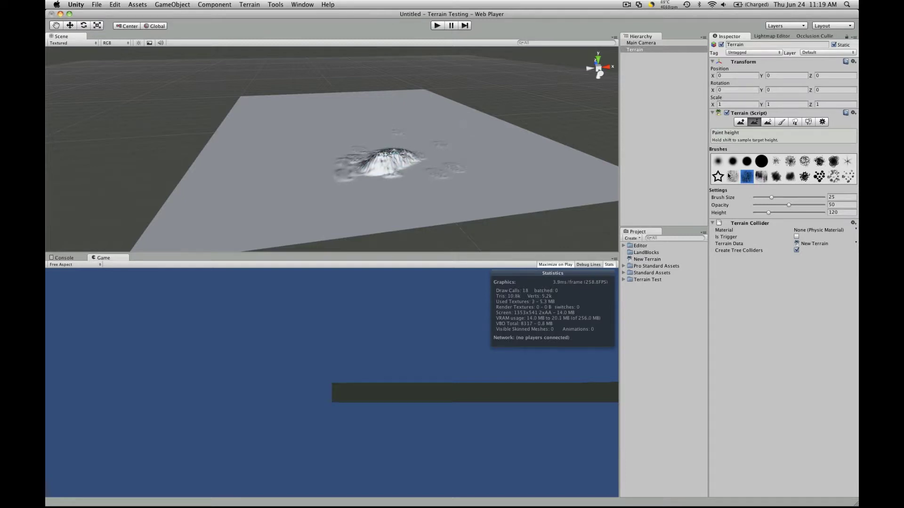
- Add the Cliff (Layered Rock) texture to the terrain as its base paint texture
left_click(771, 122)
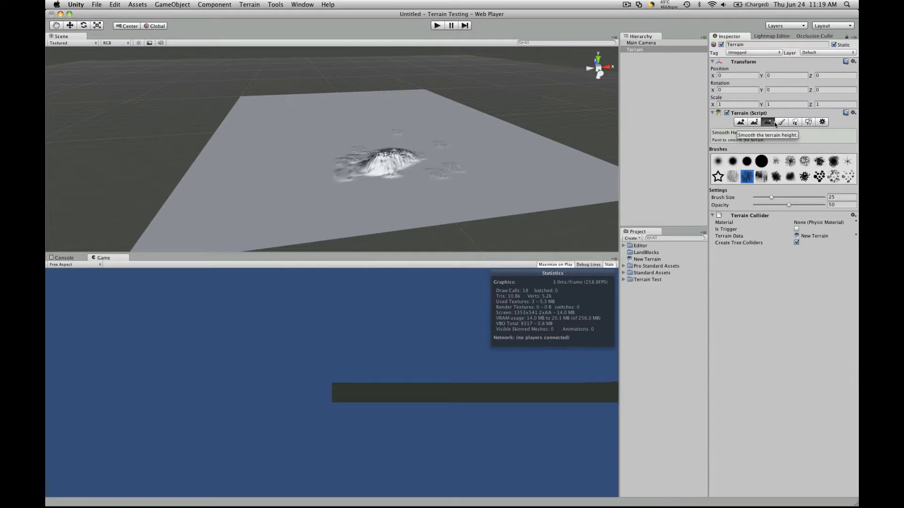
left_click(780, 122)
left_click(836, 210)
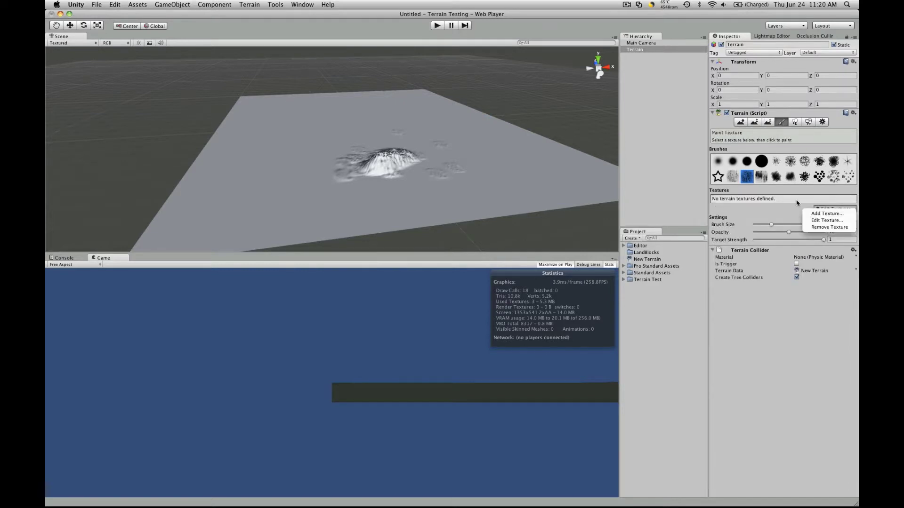
left_click(824, 215)
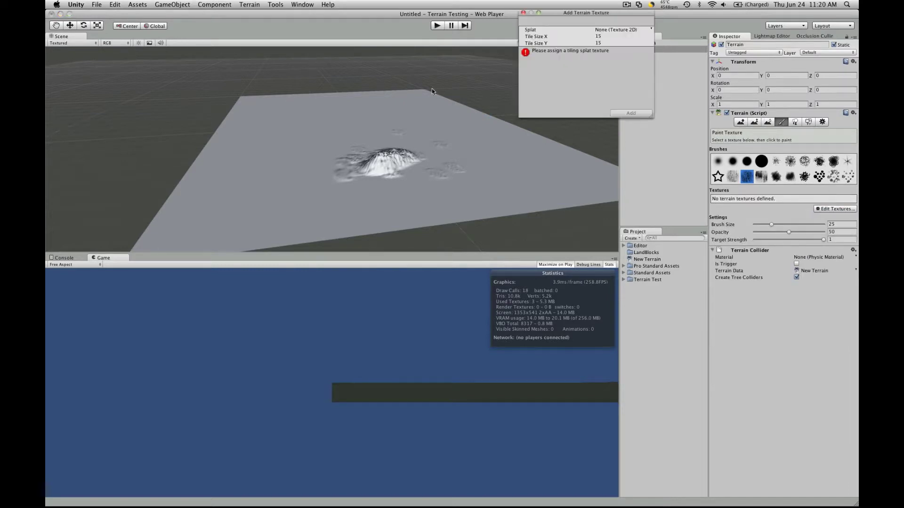
left_click(626, 35)
left_click(633, 30)
left_click(651, 29)
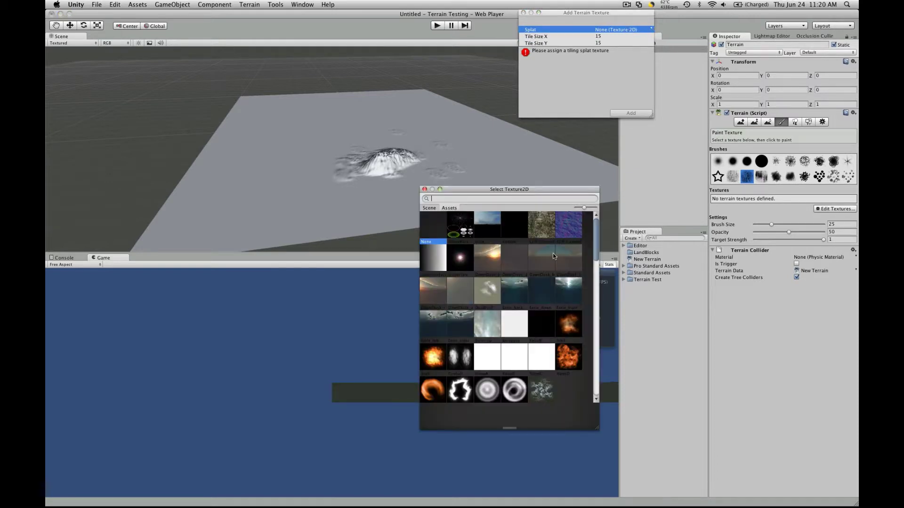
left_click(552, 229)
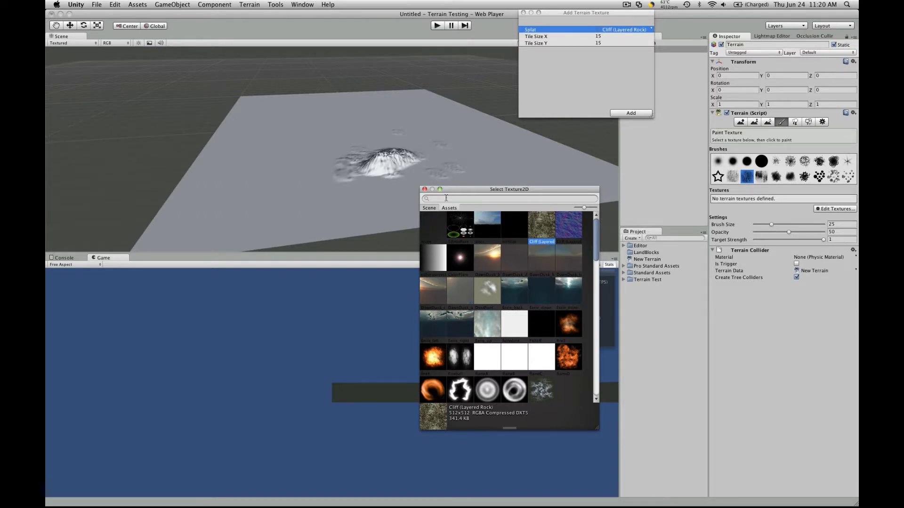
left_click(425, 190)
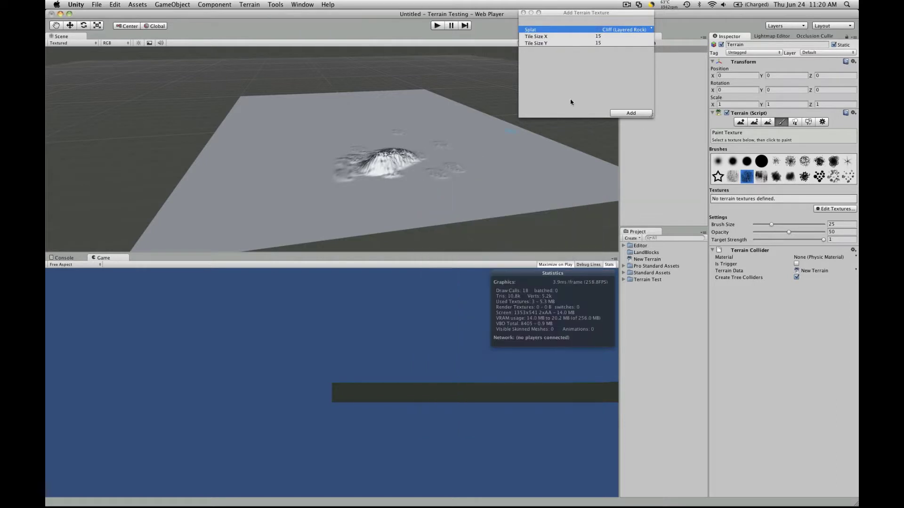
left_click(633, 113)
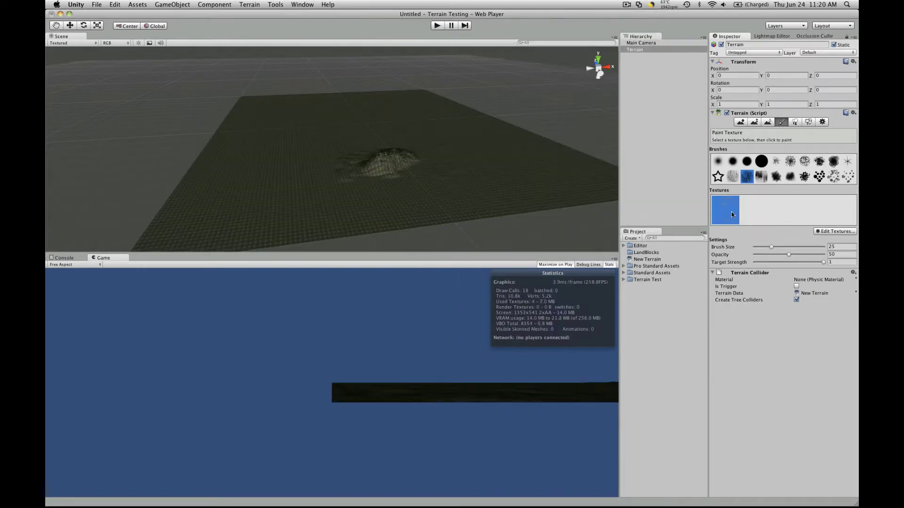
- Add GoodDirt as a second terrain texture at tile size 15 and select it
left_click(834, 231)
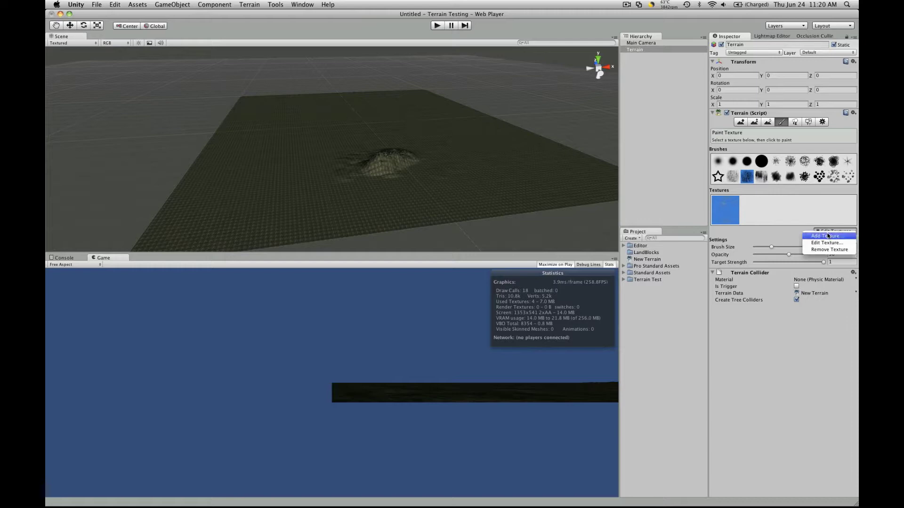
left_click(838, 237)
left_click(600, 30)
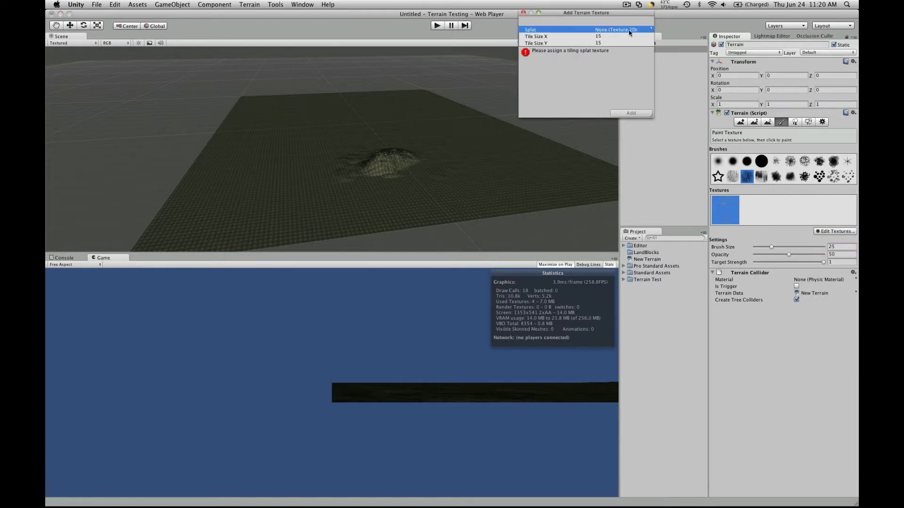
left_click(651, 30)
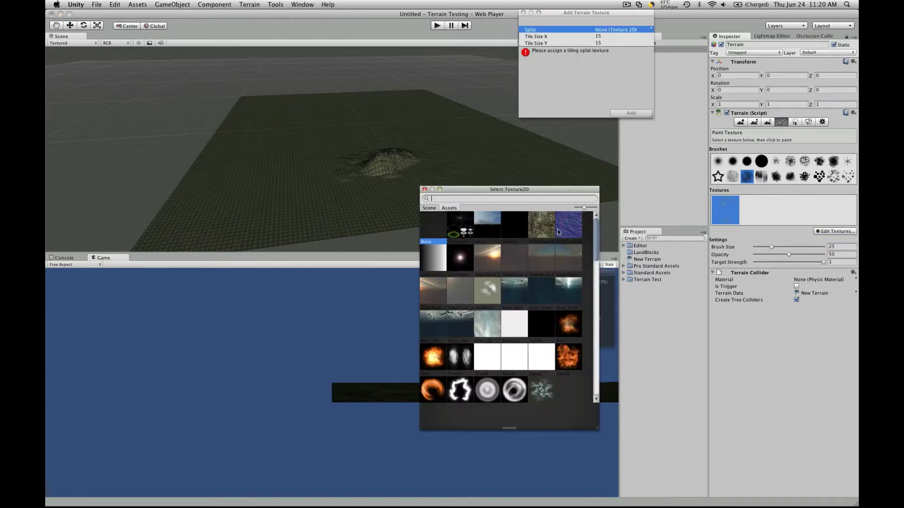
scroll(516, 327, "down", 3)
left_click(568, 383)
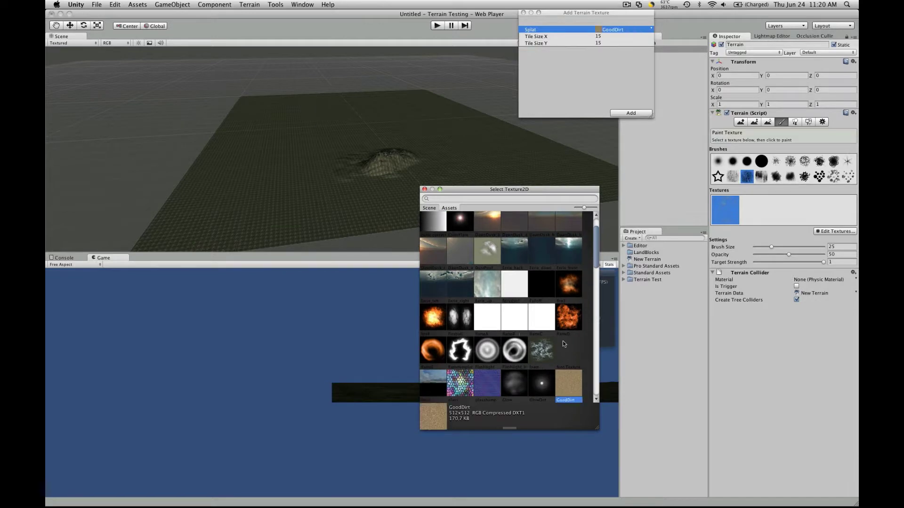
left_click(629, 113)
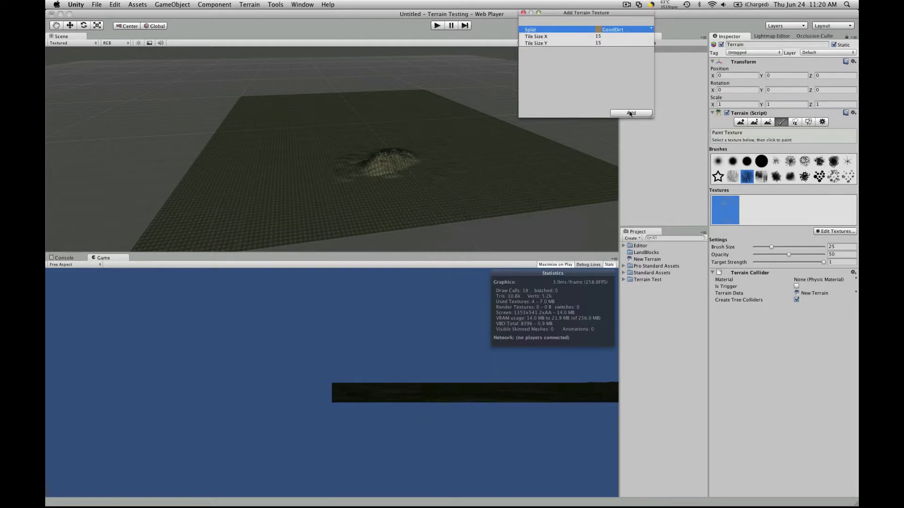
left_click(635, 113)
left_click(745, 202)
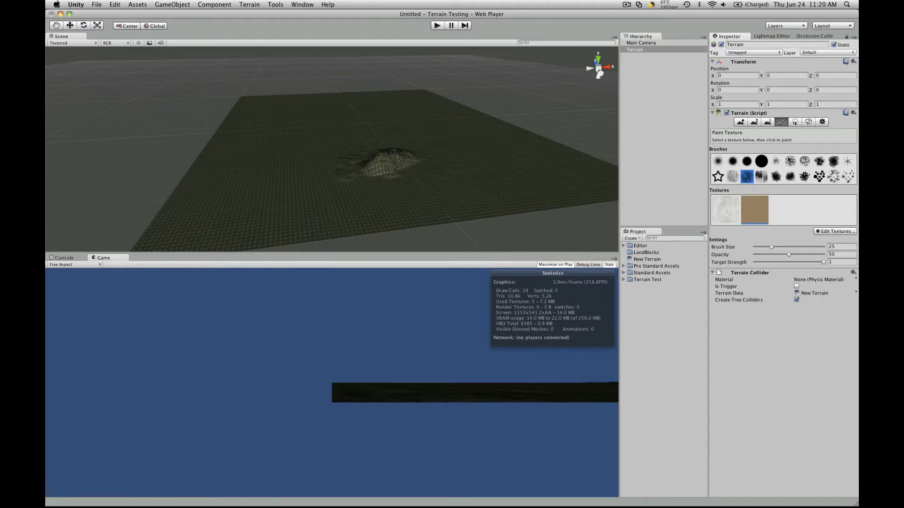
- Register the Palm prefab as a paintable tree type on the terrain
left_click(795, 123)
left_click(841, 172)
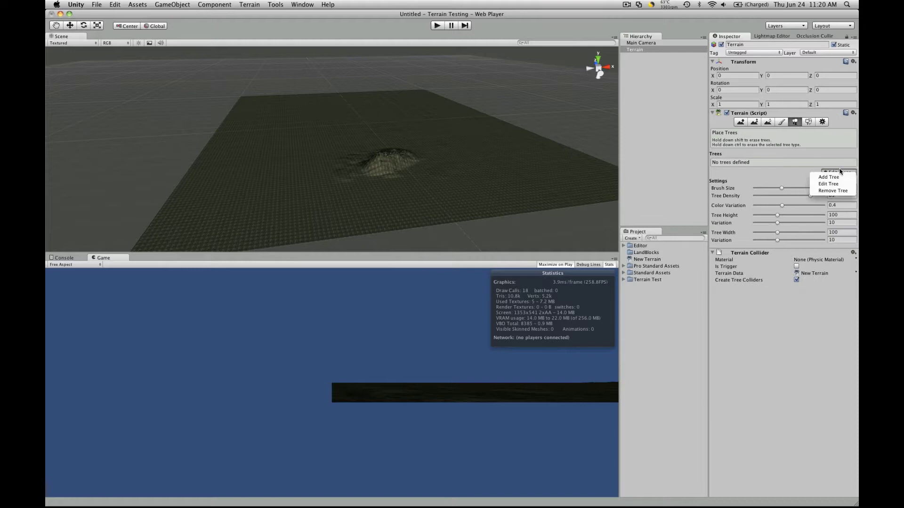
left_click(831, 178)
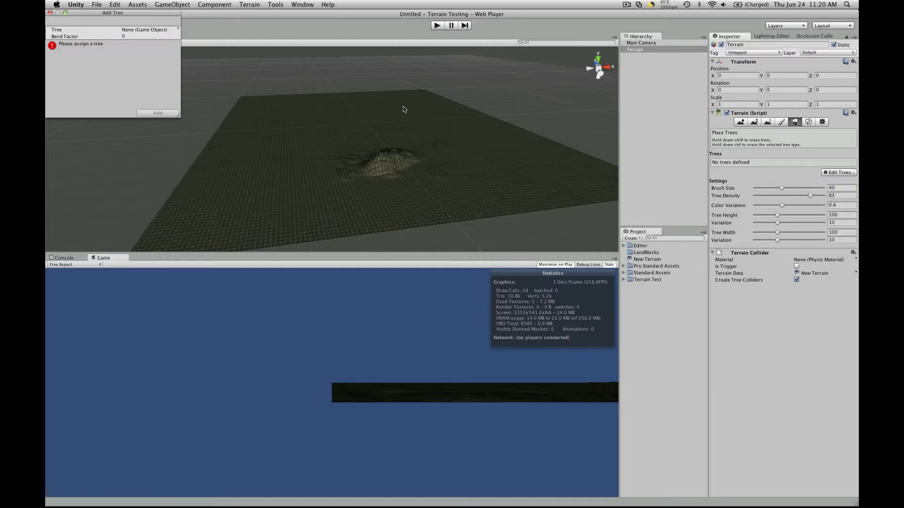
left_click(172, 31)
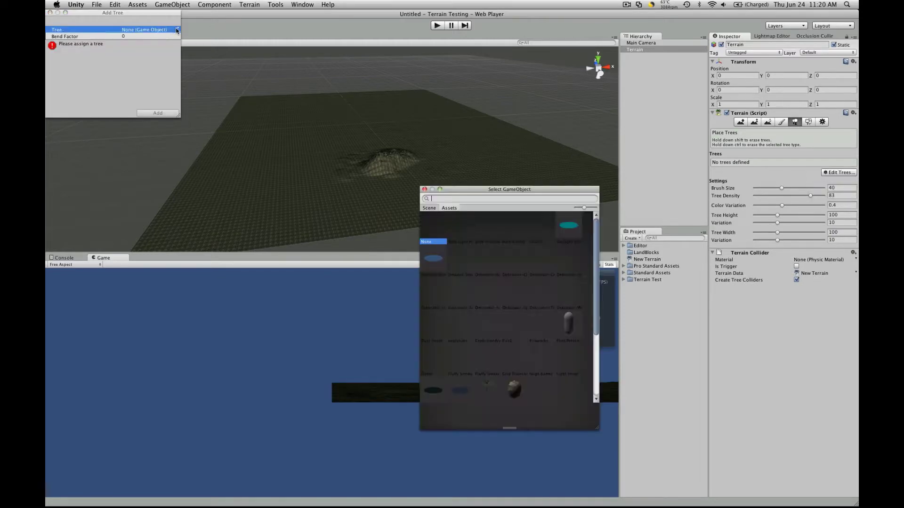
left_click(487, 387)
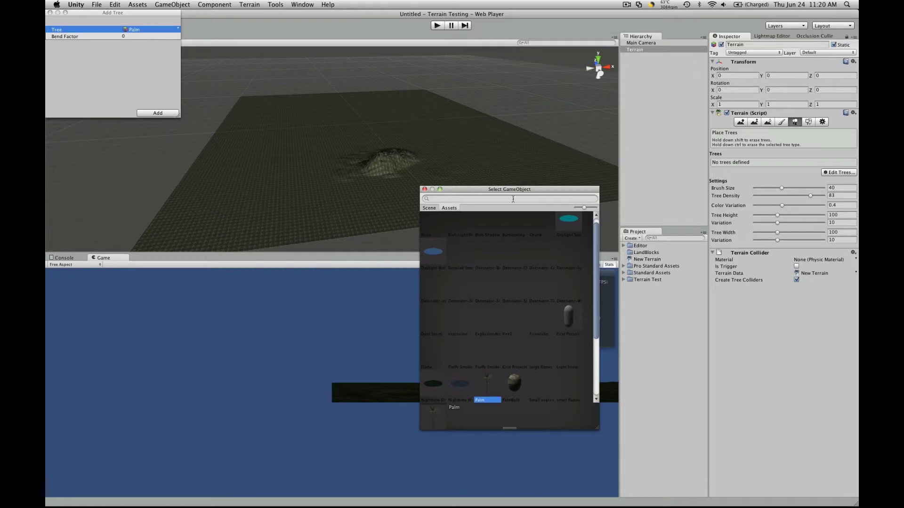
scroll(584, 384, "down", 3)
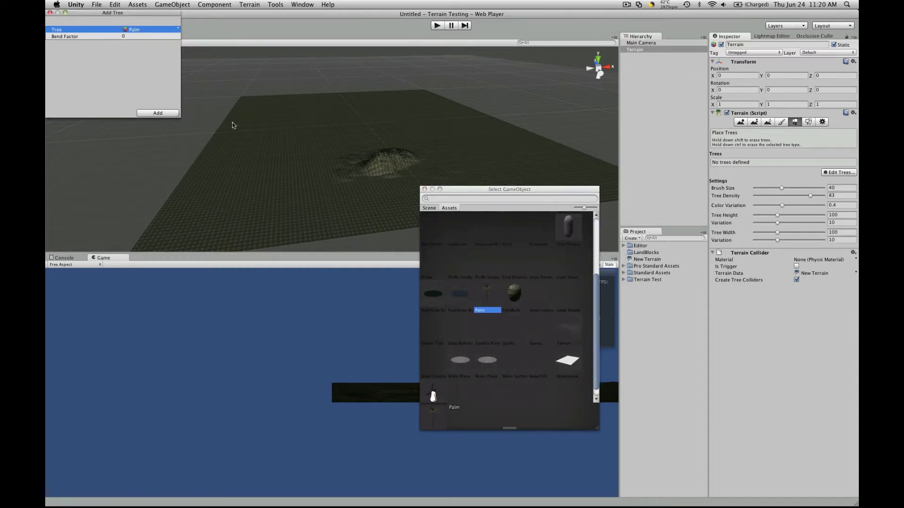
left_click(164, 113)
left_click(158, 113)
- Paint a patch of palm trees beside the central mound
scroll(339, 188, "up", 4)
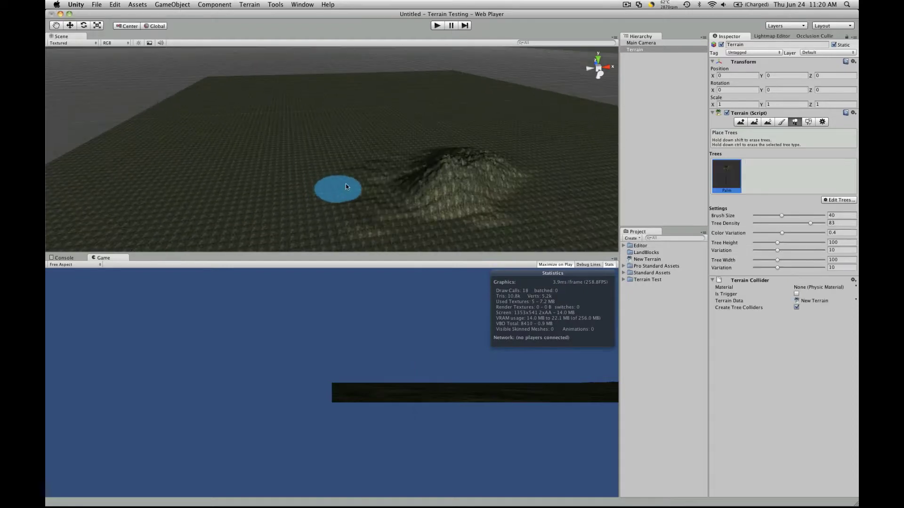
left_click(365, 176)
left_click_drag(365, 177, 371, 167)
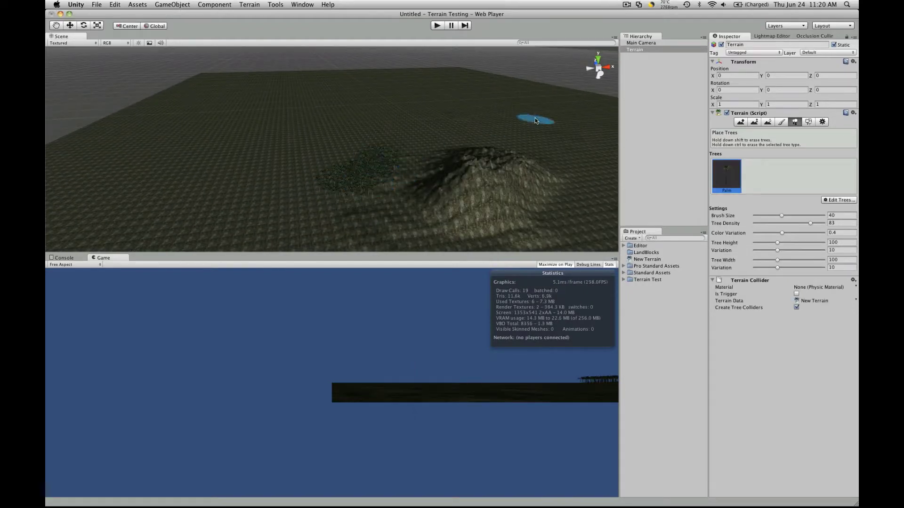
scroll(353, 168, "up", 2)
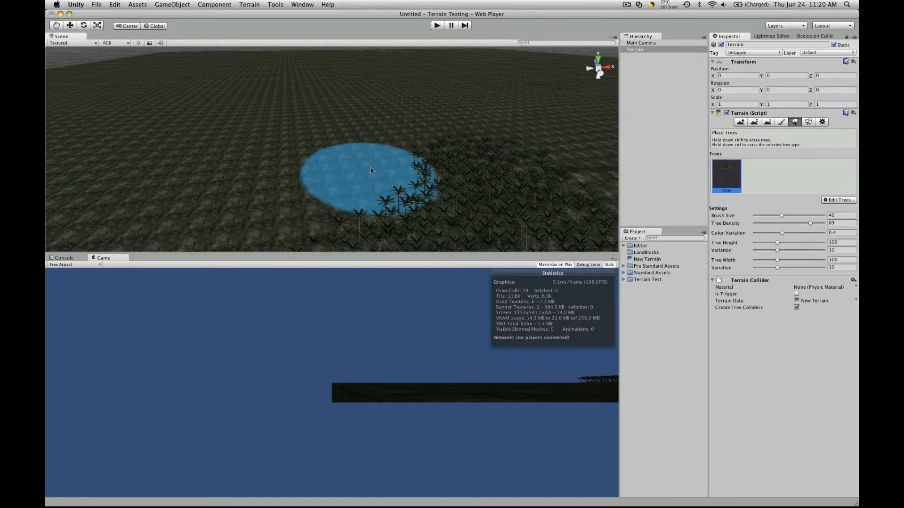
scroll(371, 168, "down", 3)
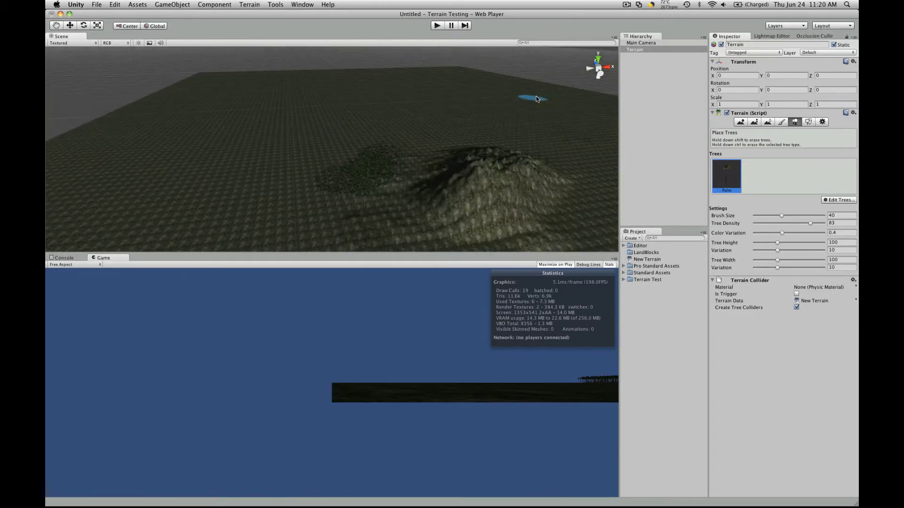
- Show Terrain Settings with tree distance 2000, detail distance 80 and billboard start 50
left_click(808, 123)
left_click(838, 213)
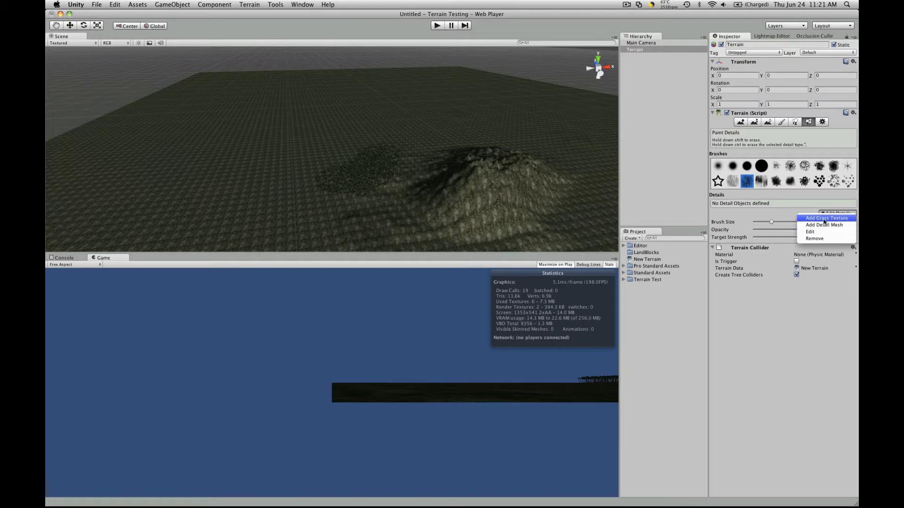
left_click(743, 214)
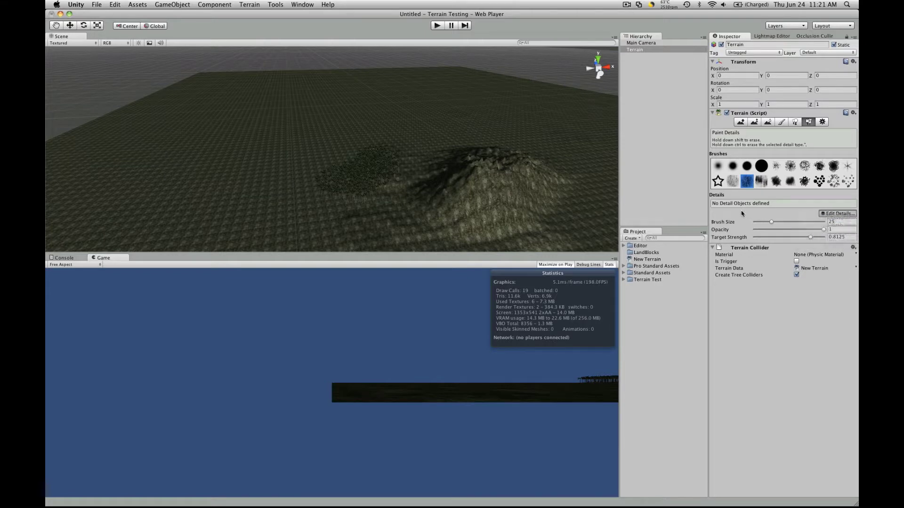
left_click(822, 122)
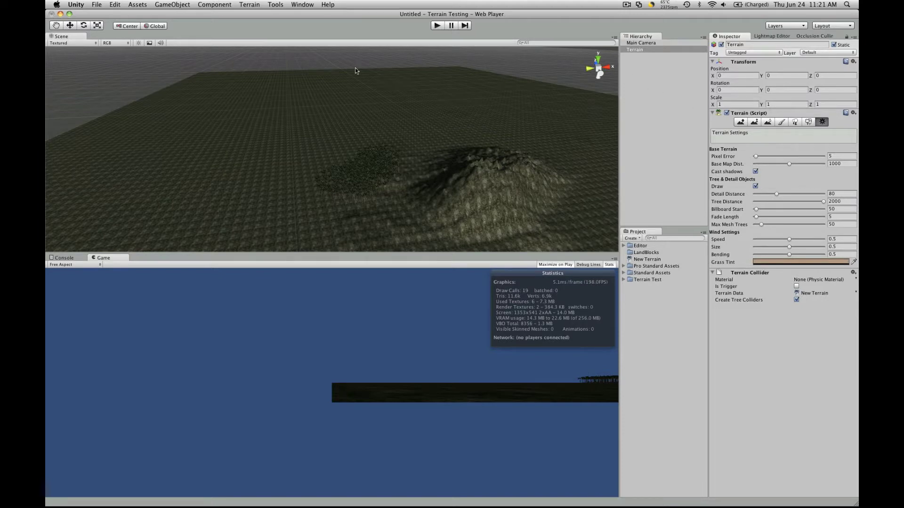
- Create a Directional Light from GameObject > Create Other
left_click(173, 5)
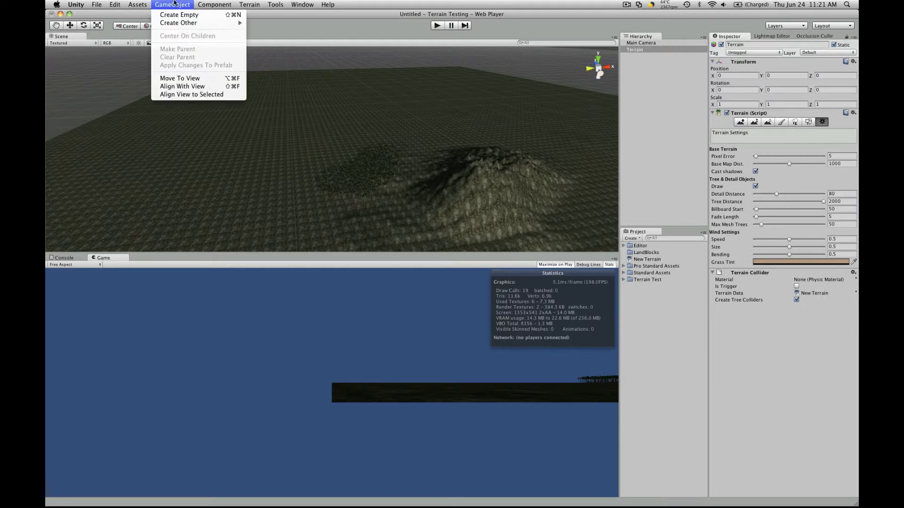
mouse_move(192, 22)
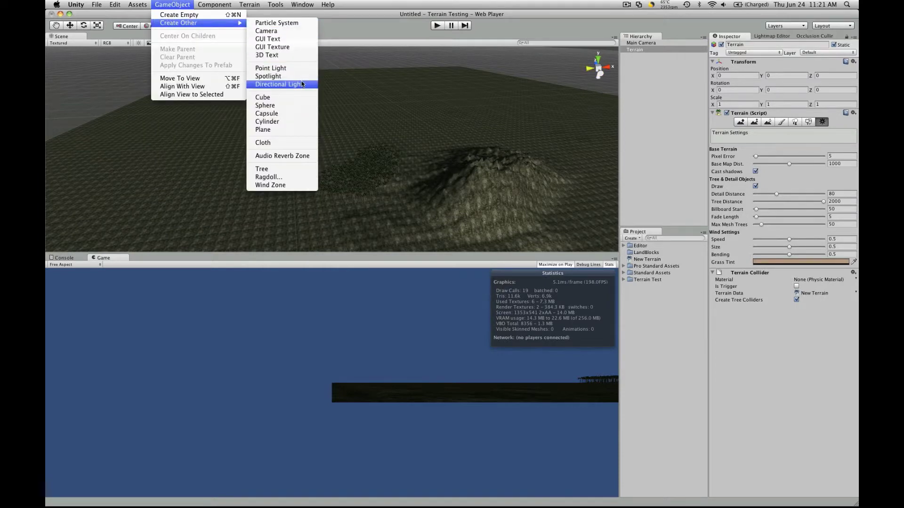
left_click(279, 85)
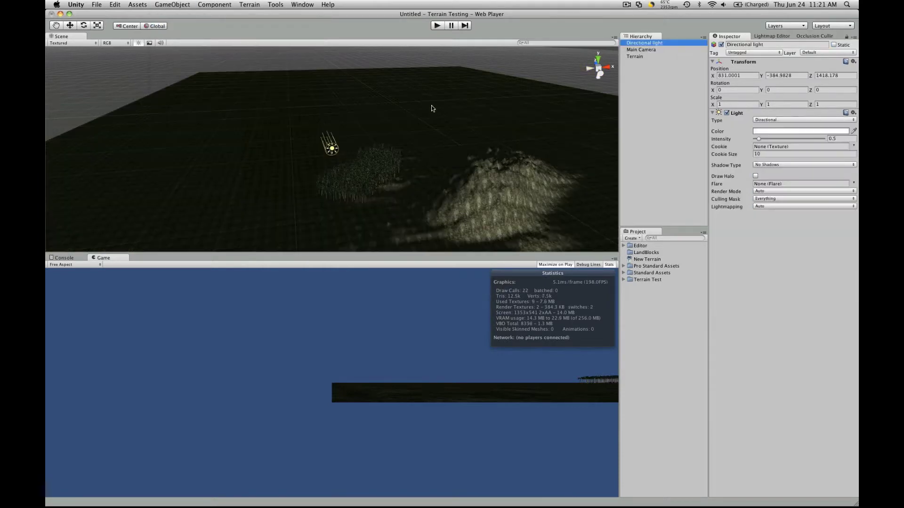
- Rotate the light to about 30°, 32°, 17° and move it to the scene's left edge
left_click(84, 26)
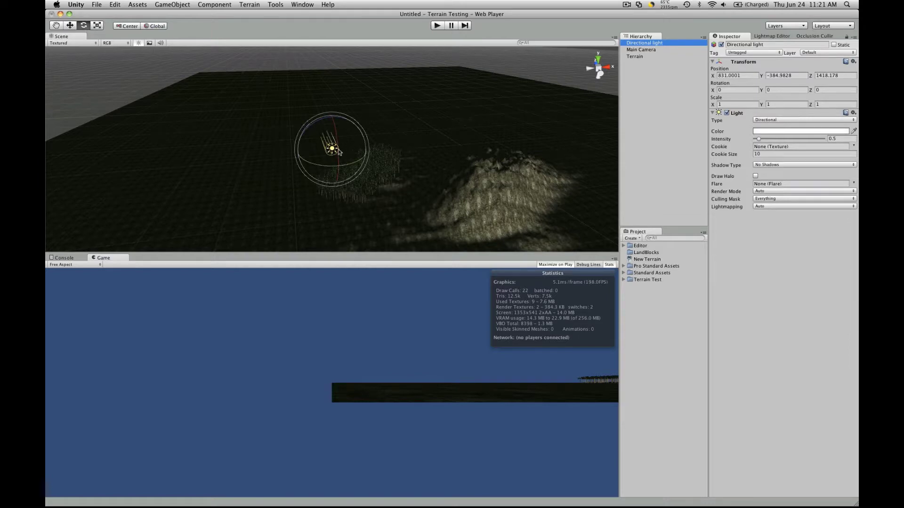
mouse_move(339, 152)
left_mouse_down()
mouse_move(356, 151)
mouse_move(338, 148)
left_mouse_up()
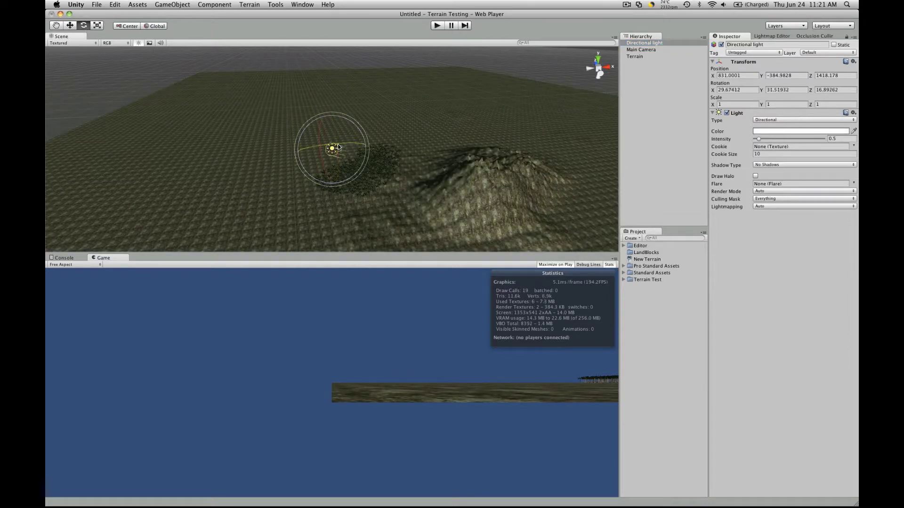
left_click(70, 26)
left_click_drag(357, 147, 128, 116)
- Delete the Main Camera from the scene
left_click(655, 68)
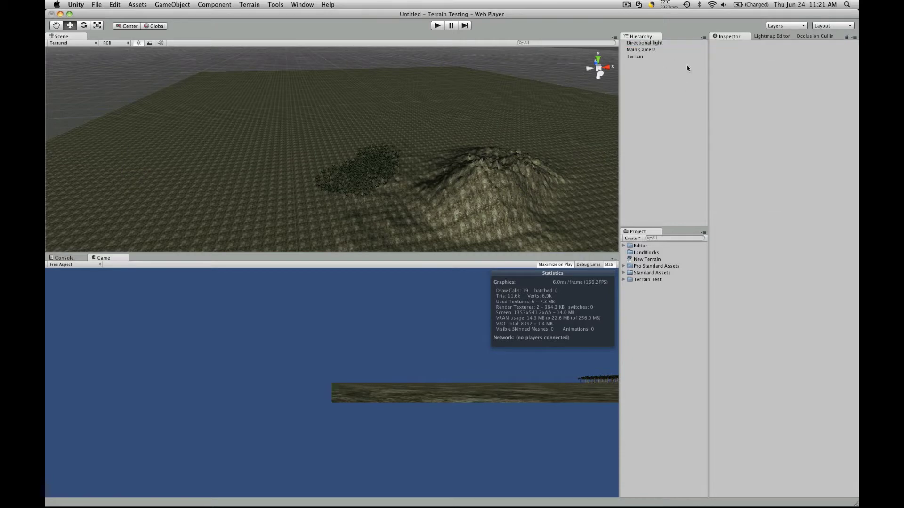
left_click(644, 51)
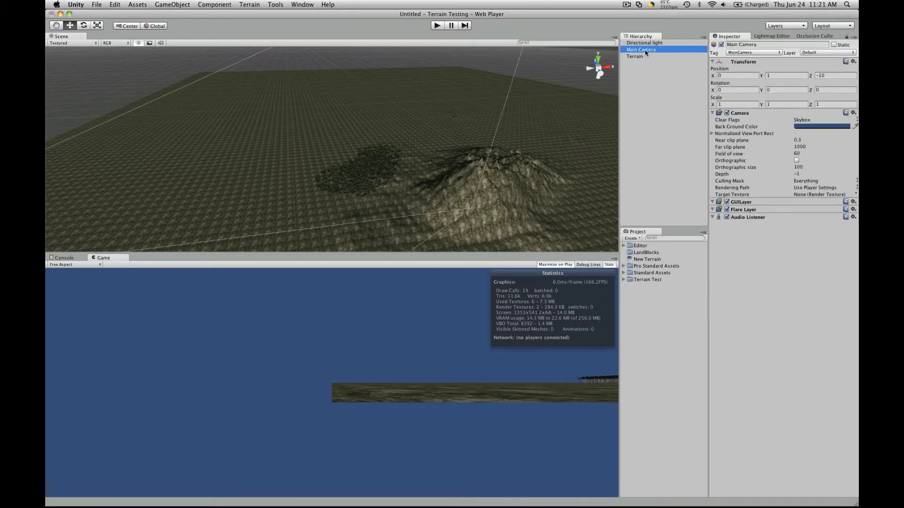
key("super+BackSpace")
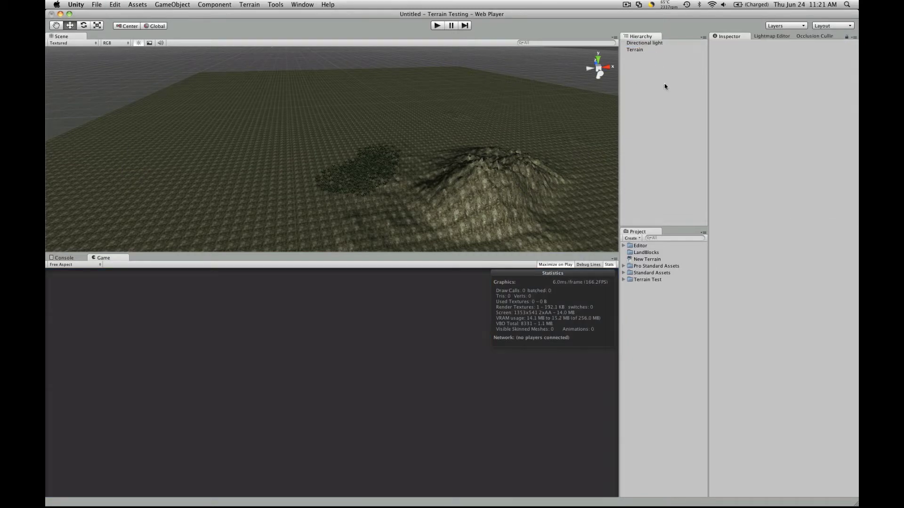
- Place a First Person Controller on the ground, turned about 147° to face the mound
left_click(624, 273)
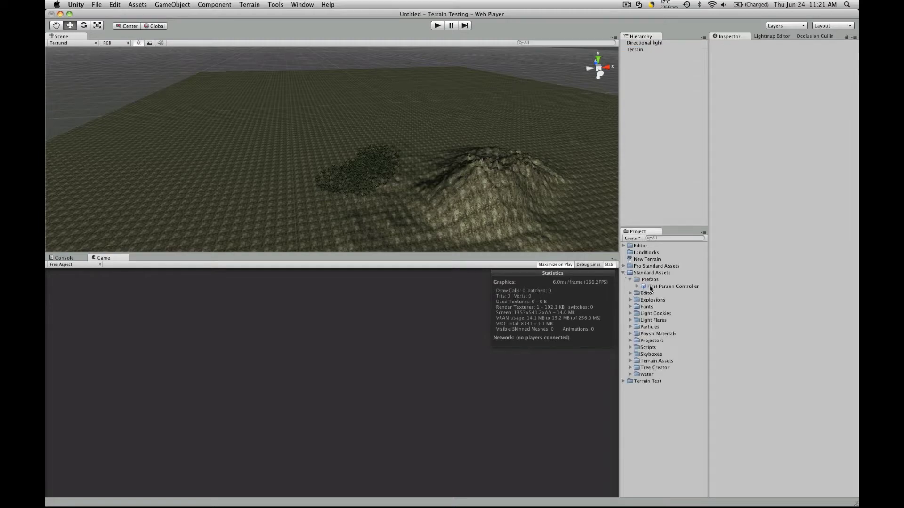
left_click_drag(650, 289, 417, 168)
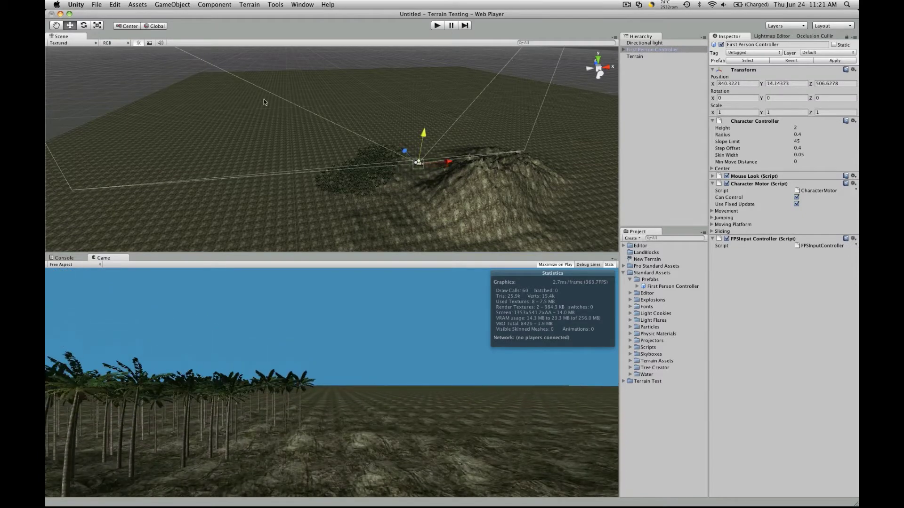
left_click(83, 26)
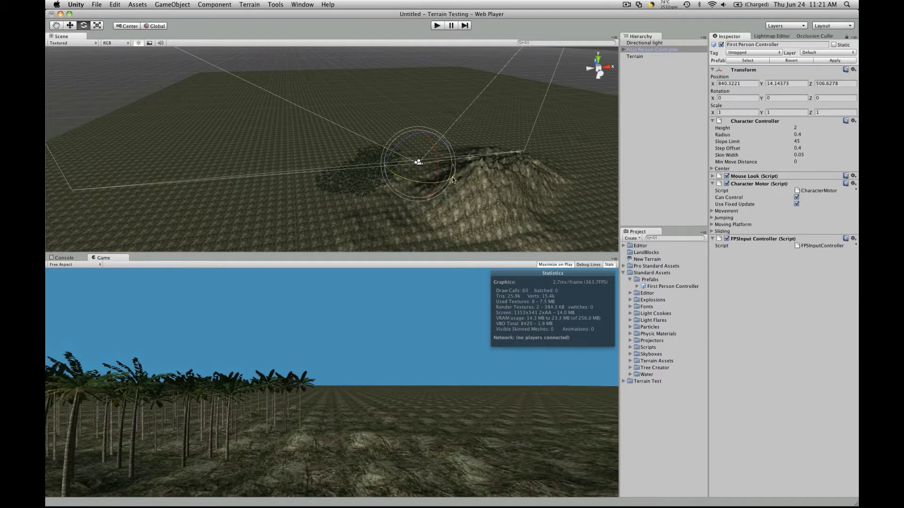
left_click_drag(453, 179, 295, 146)
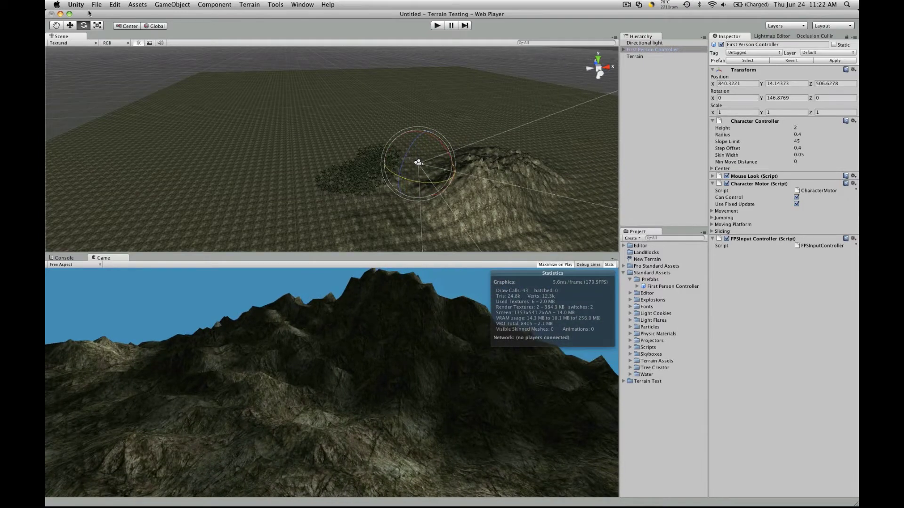
left_click(70, 26)
left_click_drag(444, 176, 429, 172)
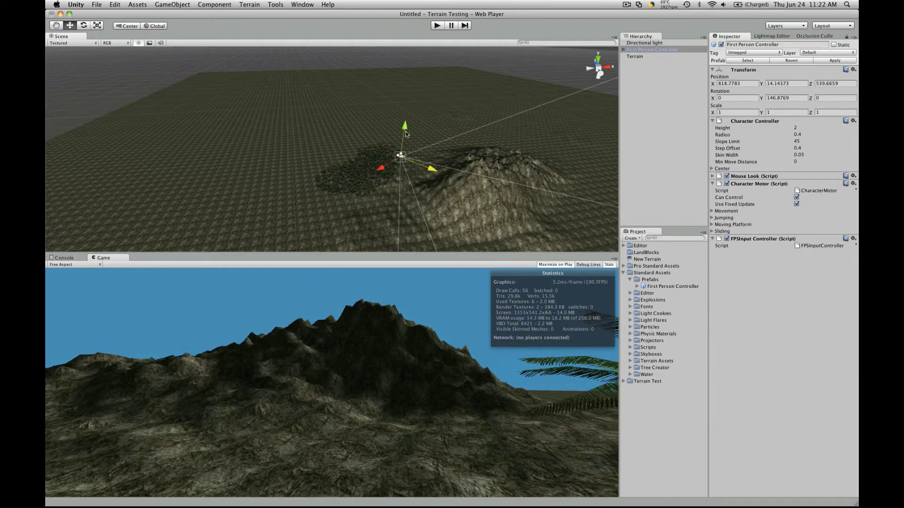
left_click_drag(404, 129, 405, 133)
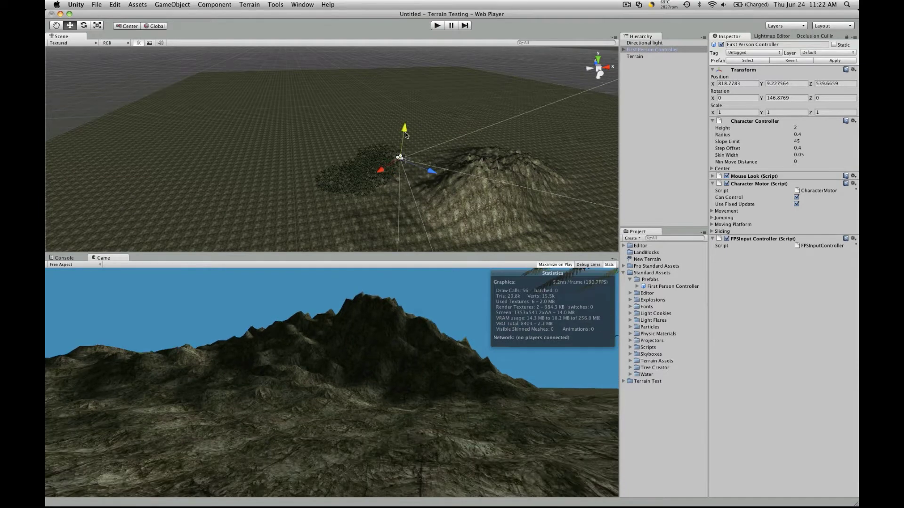
left_click(438, 26)
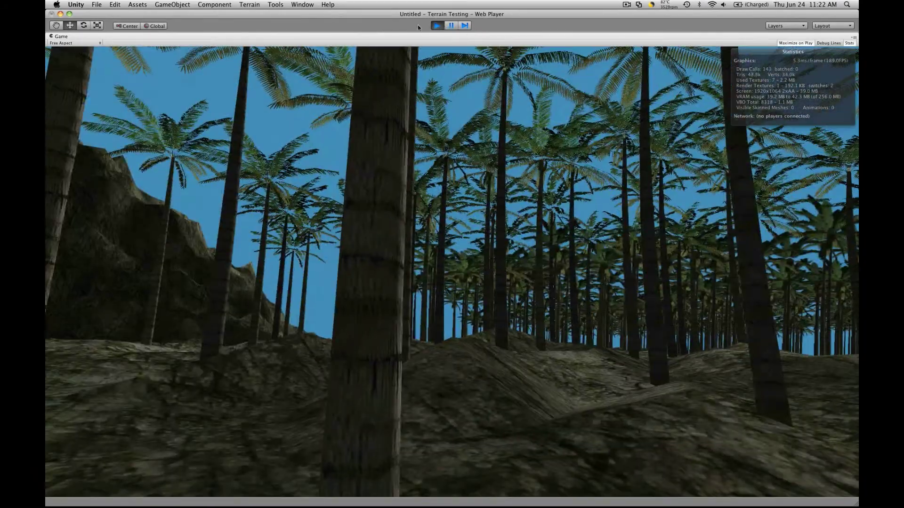
key("super+p")
left_click(173, 4)
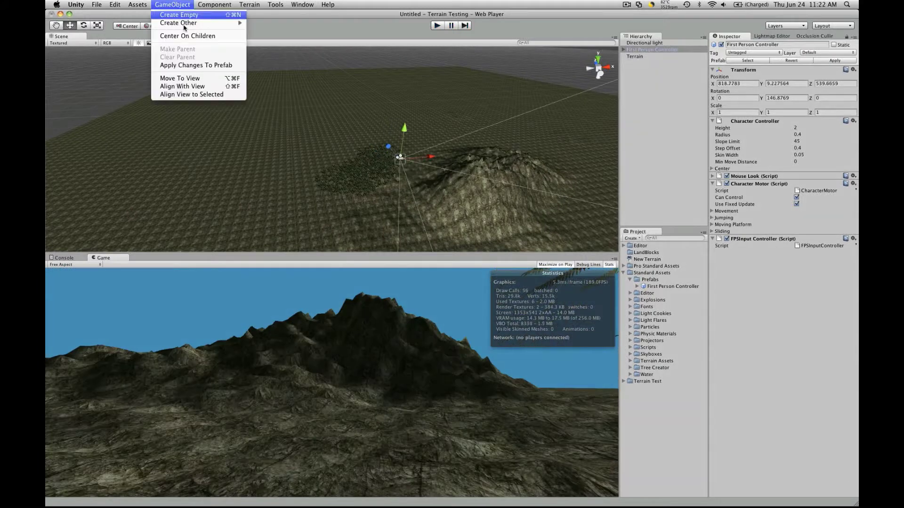
mouse_move(192, 25)
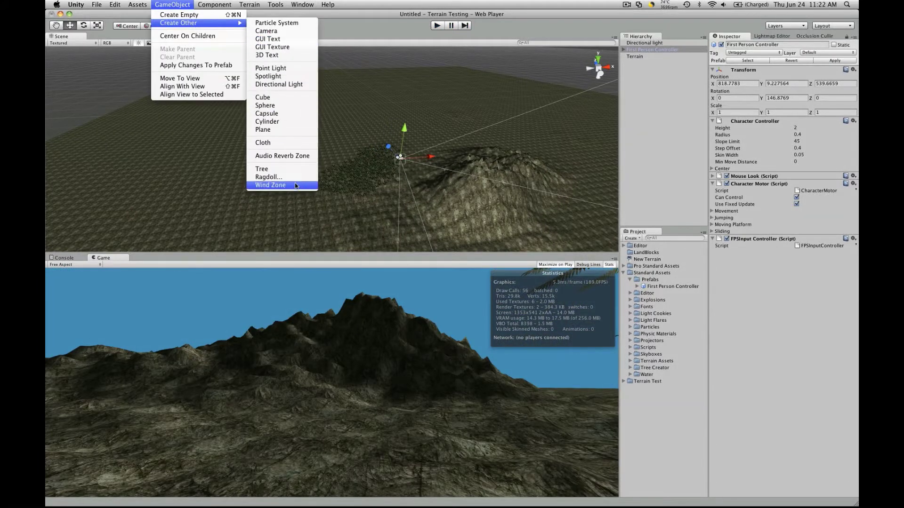
left_click(423, 159)
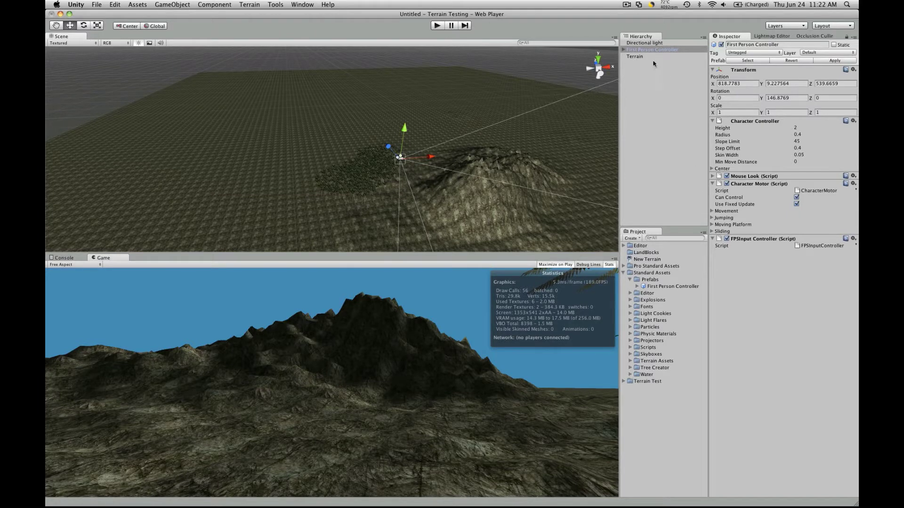
- Set the Directional light's colour to R 243, G 251, B 210
left_click(648, 44)
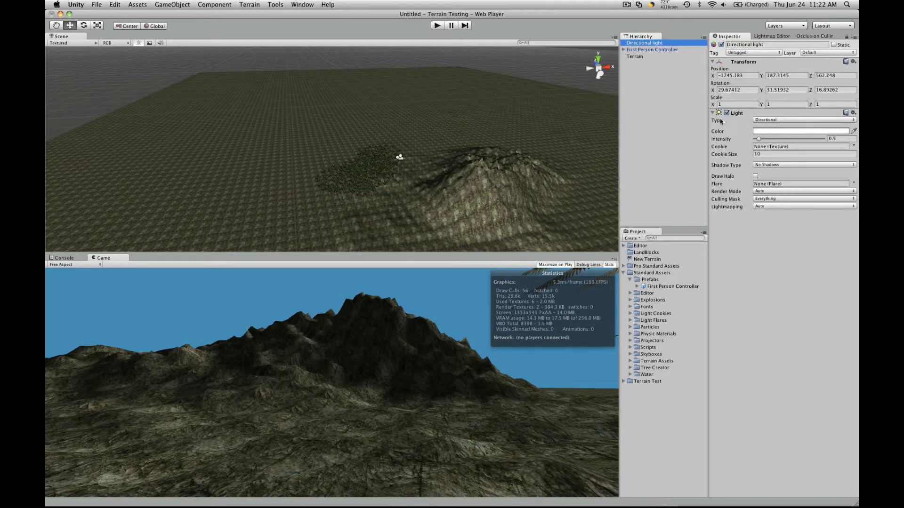
left_click(774, 120)
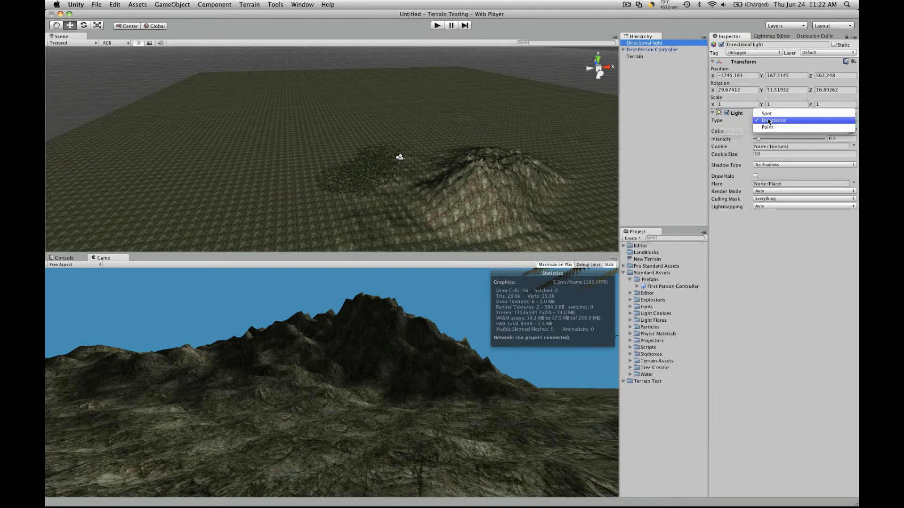
left_click(774, 121)
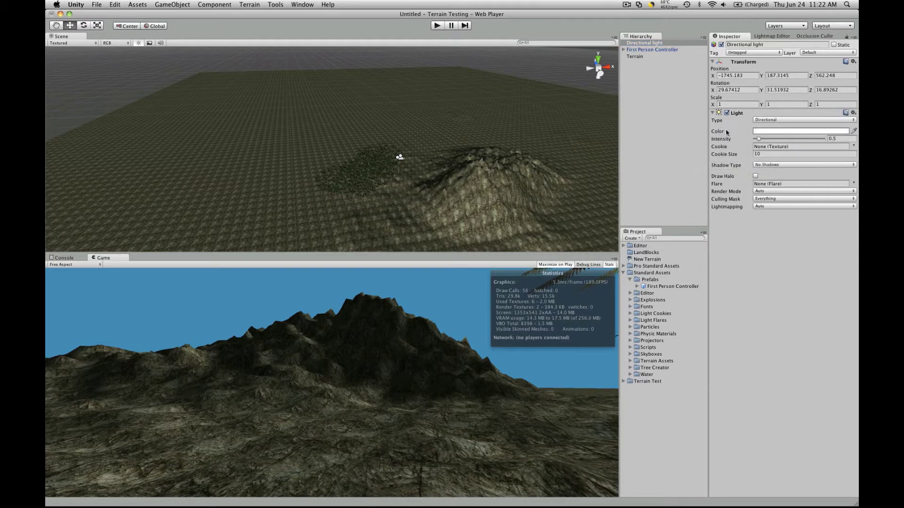
left_click(758, 133)
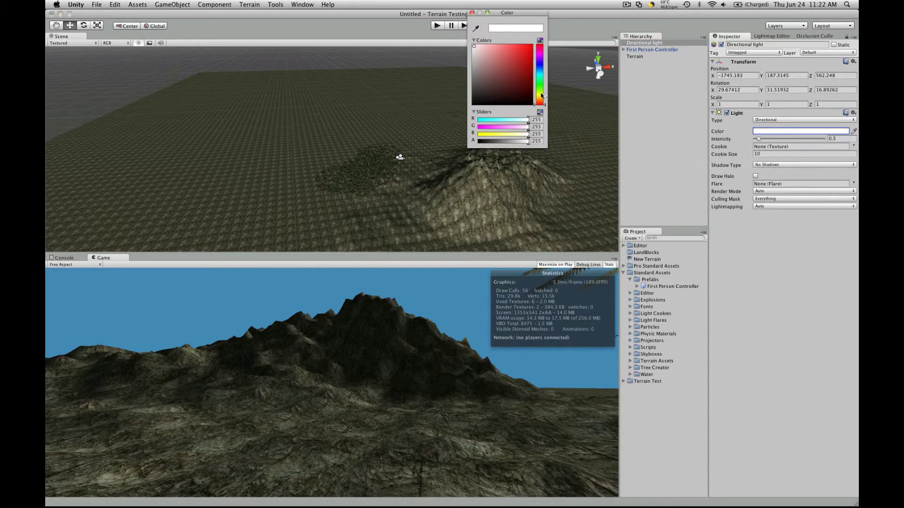
left_click(541, 93)
left_click(483, 47)
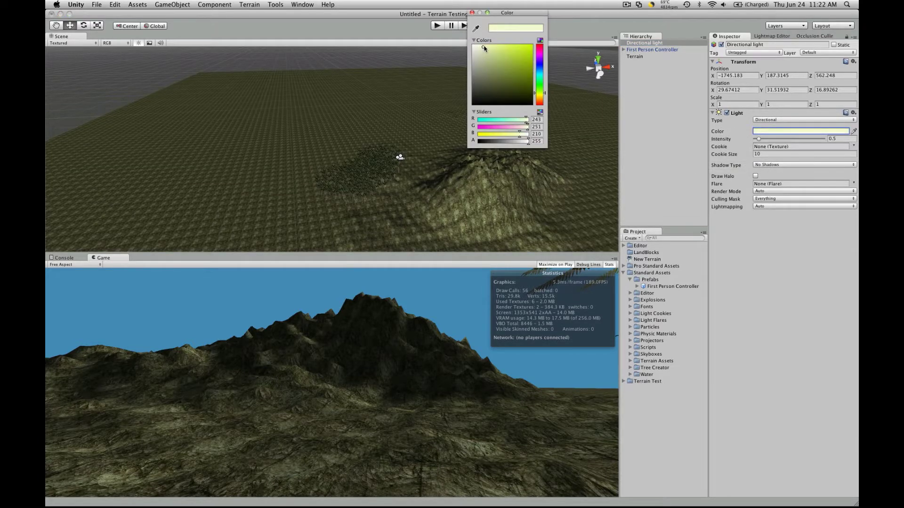
left_click(471, 13)
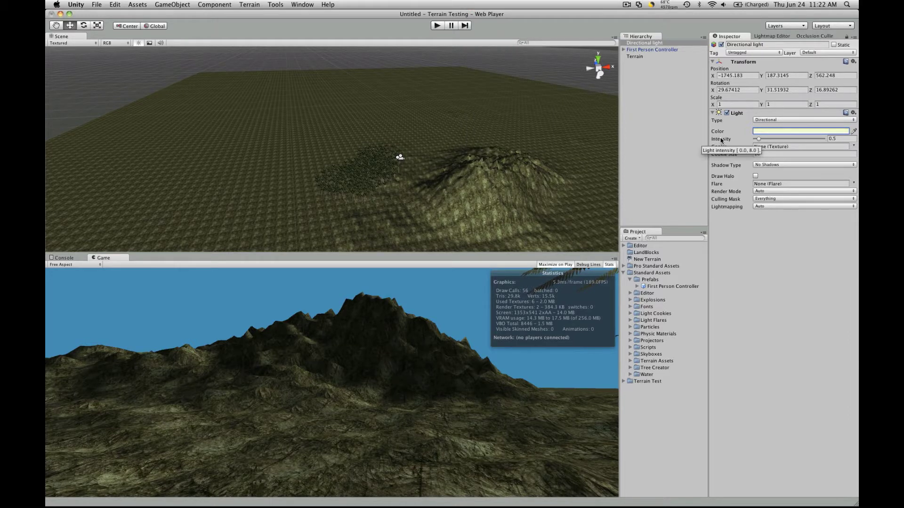
- Set the light's shadows to Hard Shadows at High Resolution
left_click(767, 165)
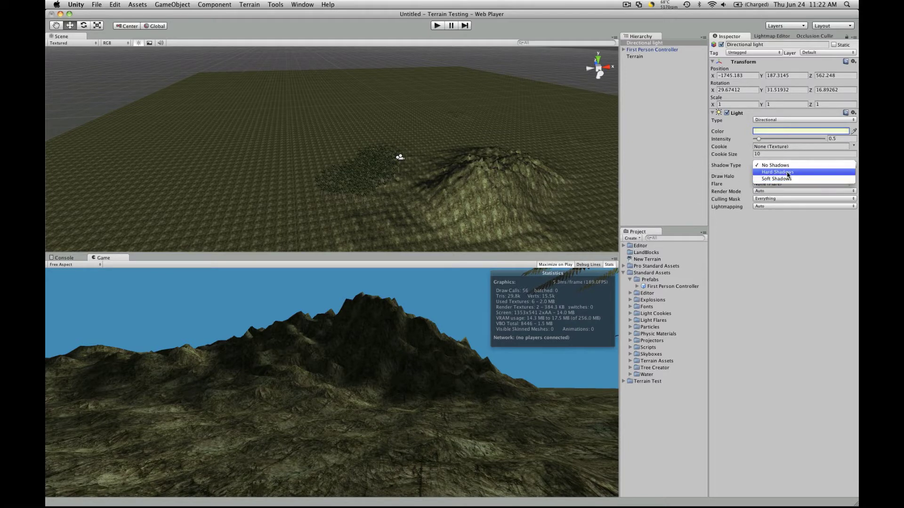
left_click(787, 172)
left_click(791, 180)
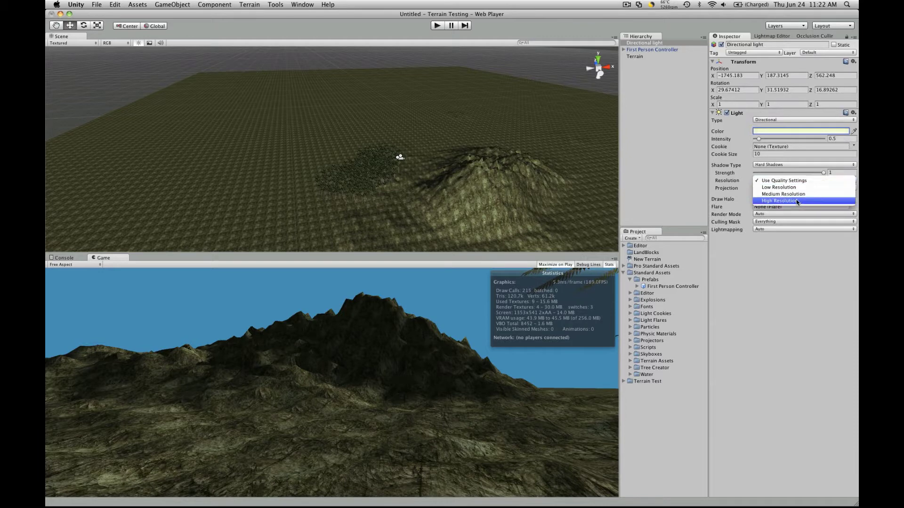
left_click(798, 201)
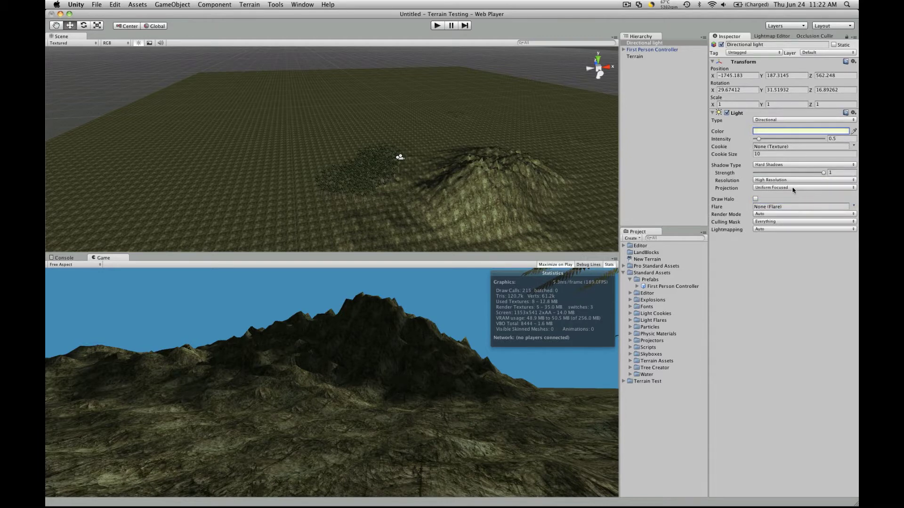
- Keep projection at Uniform Focused and render mode and lightmapping on Auto
left_click(793, 189)
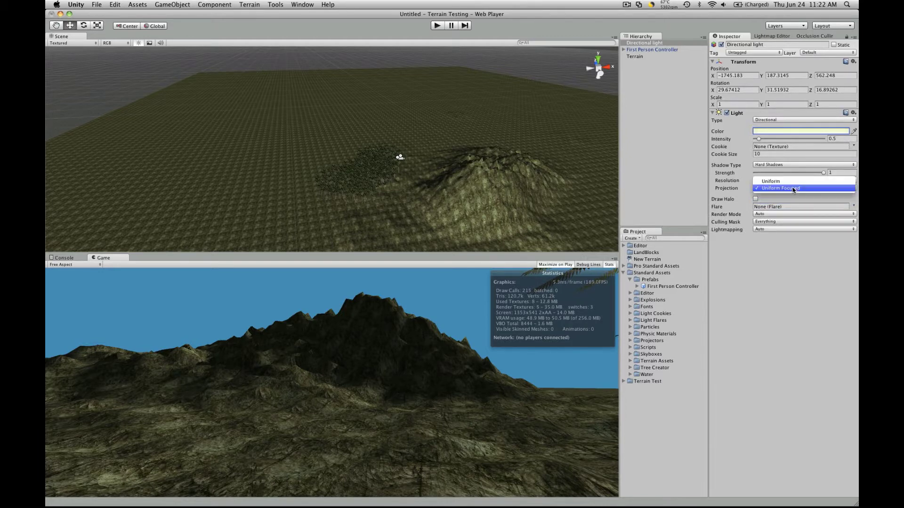
left_click(743, 181)
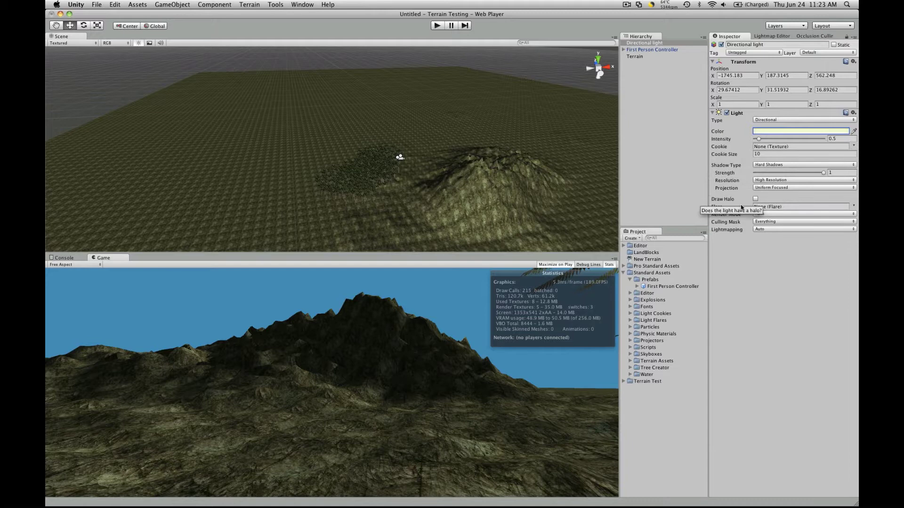
left_click(769, 214)
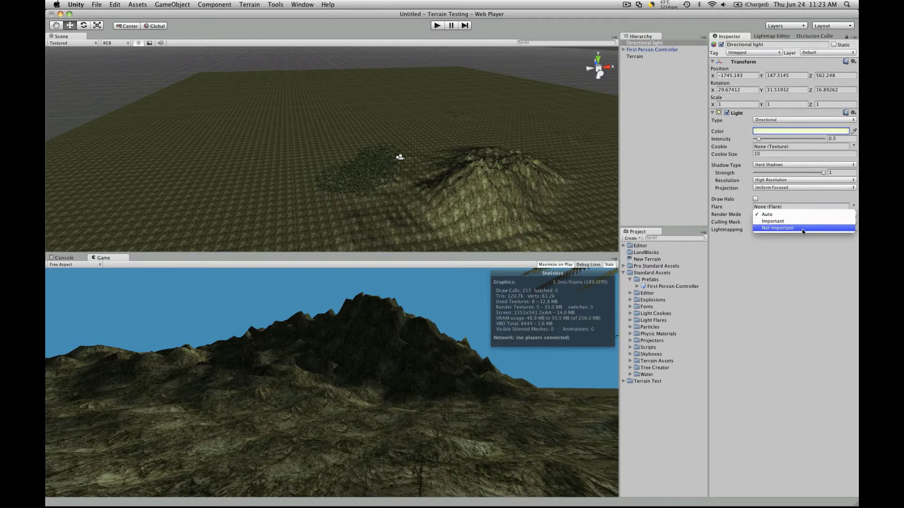
left_click(795, 252)
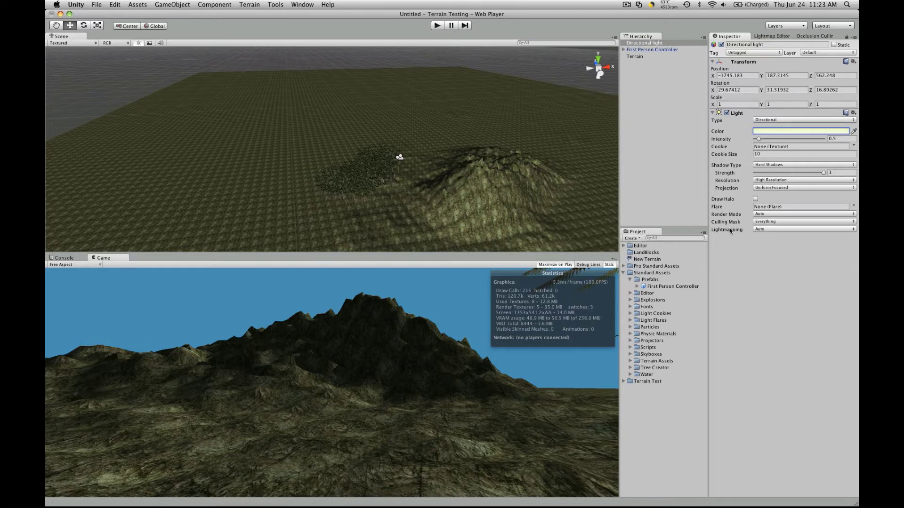
left_click(764, 230)
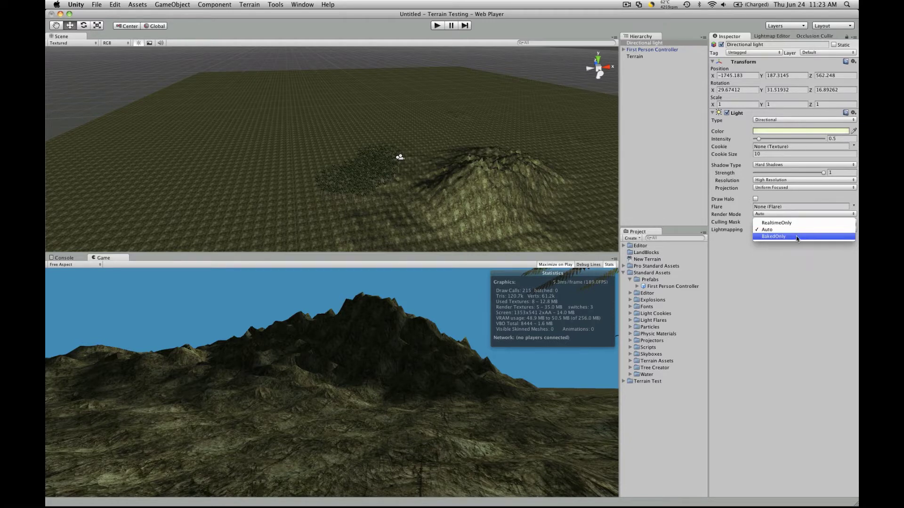
key("Escape")
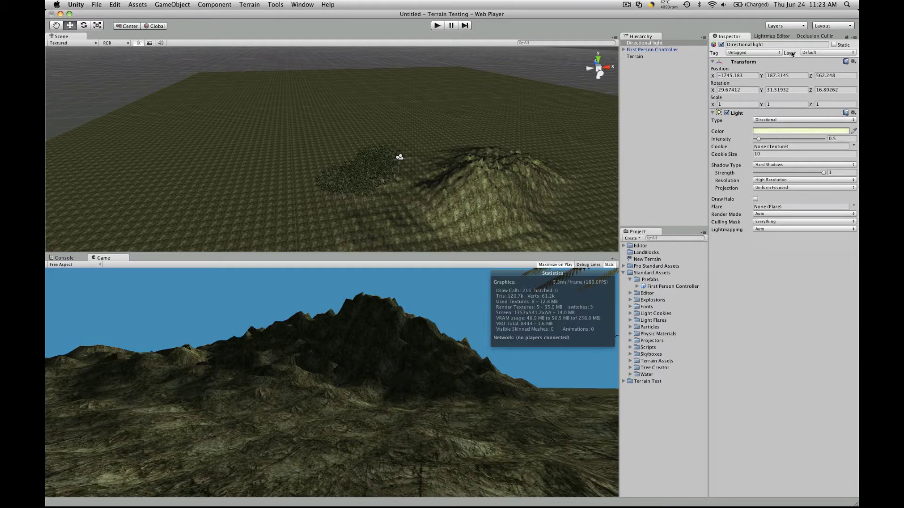
- Open the Lightmap Editor from Tools > Lightmapping
left_click(257, 3)
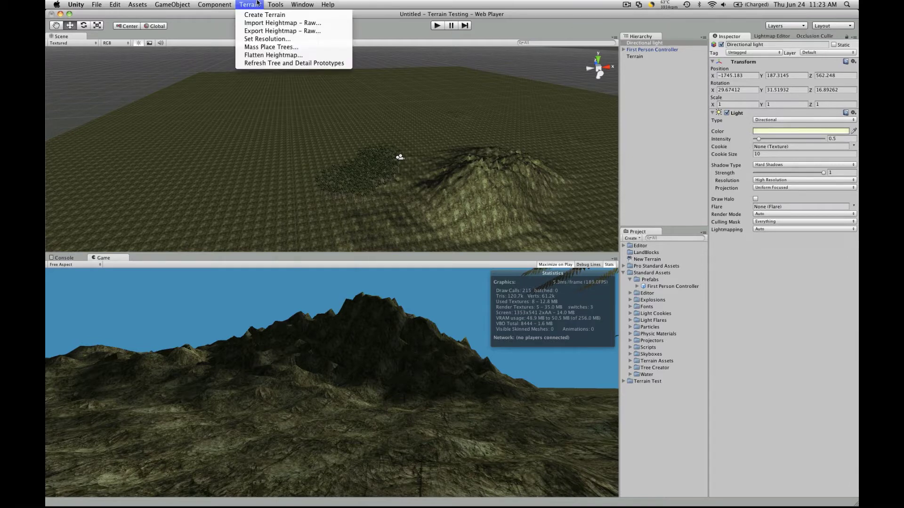
mouse_move(275, 3)
left_click(306, 37)
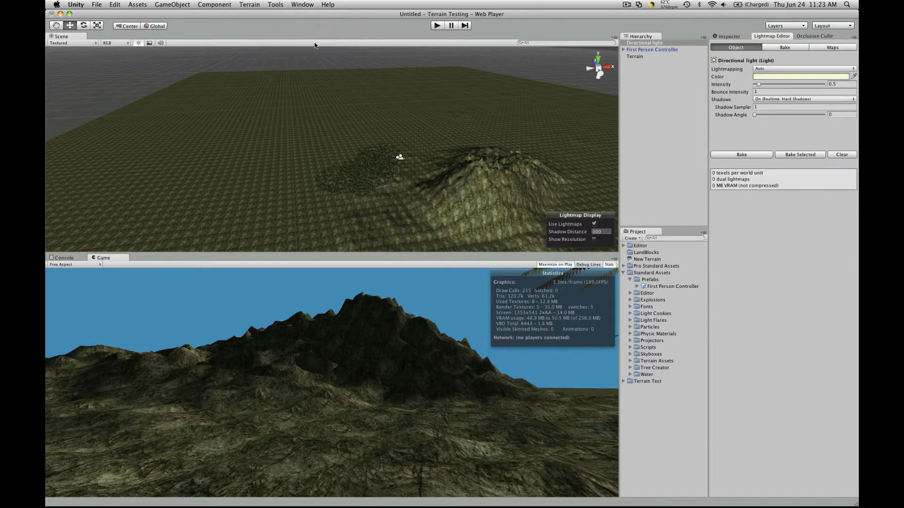
- Dock the Lightmap Editor tab next to the Inspector tab
left_click_drag(778, 38, 289, 41)
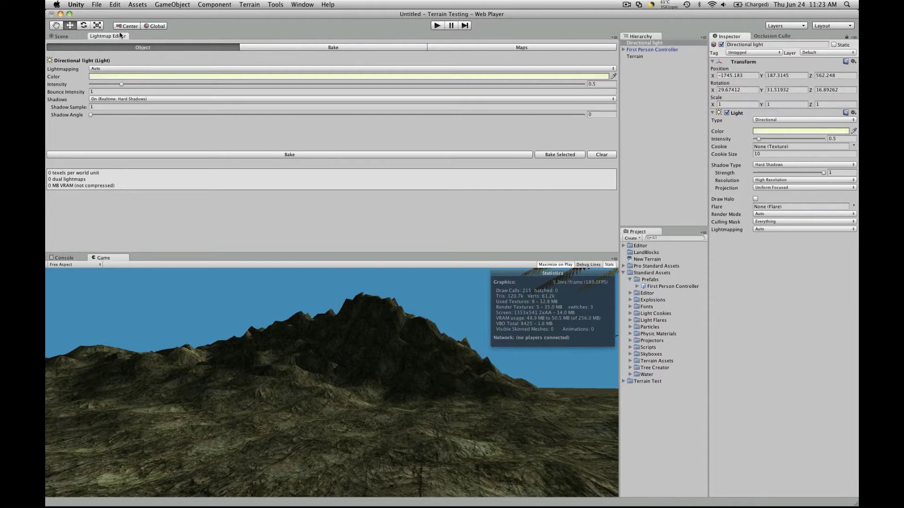
left_click_drag(215, 70, 294, 143)
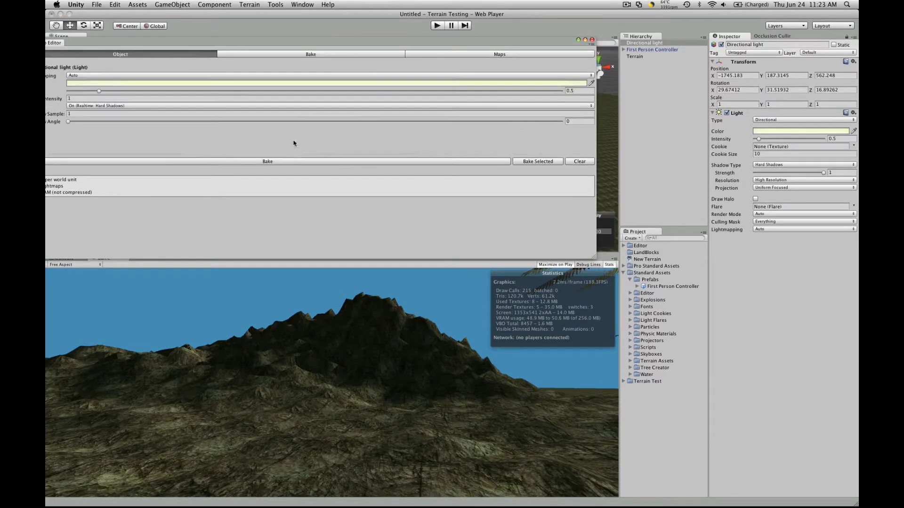
left_click_drag(63, 45, 269, 46)
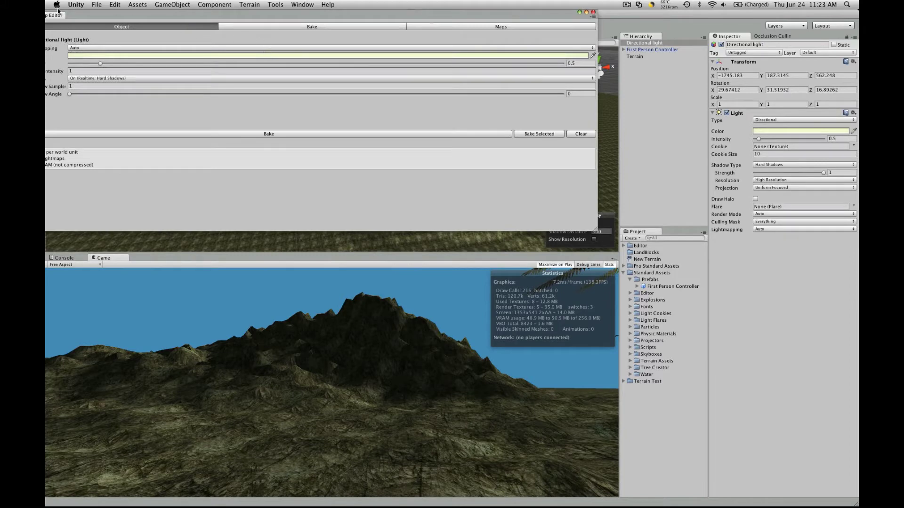
left_click_drag(52, 14, 769, 41)
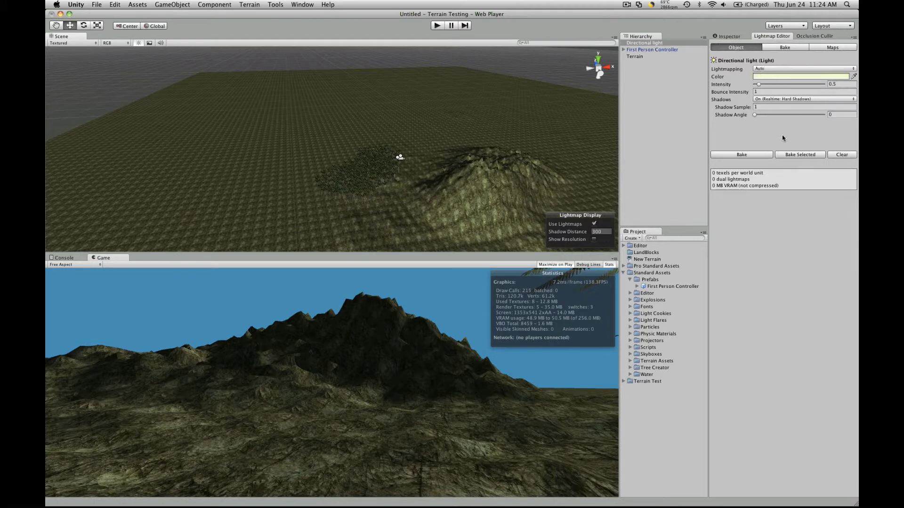
- Review the Terrain's lightmap settings, then return to the Bake settings (Dual Lightmaps, resolution 50)
left_click(672, 133)
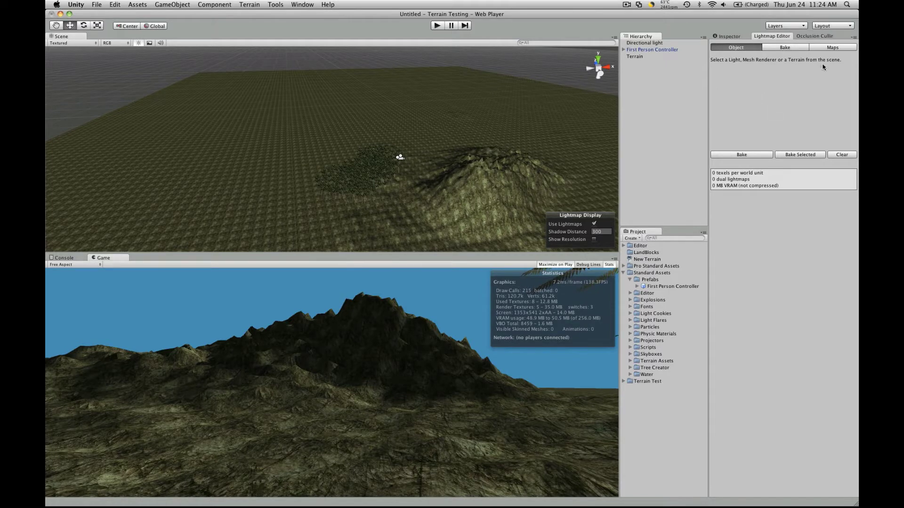
left_click(652, 57)
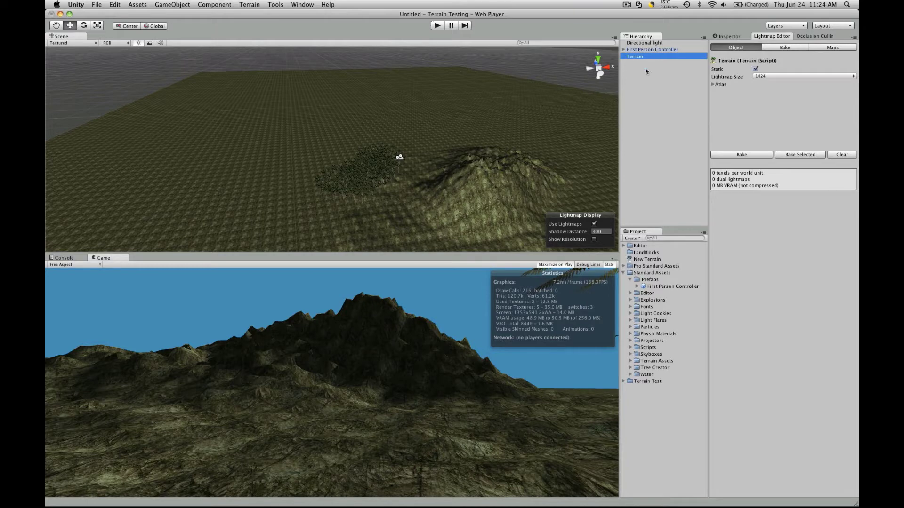
left_click(650, 90)
left_click(771, 48)
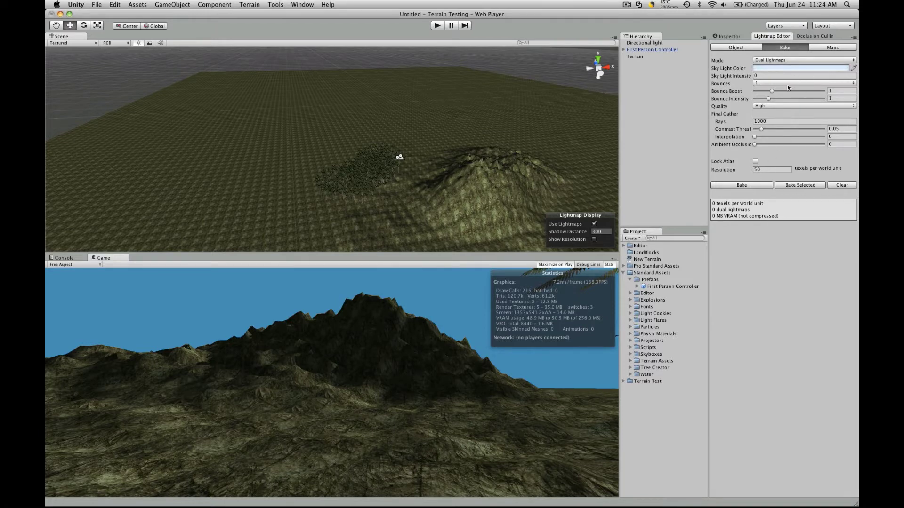
- Check the Directional light's settings, then start the dual-lightmap bake
left_click(667, 43)
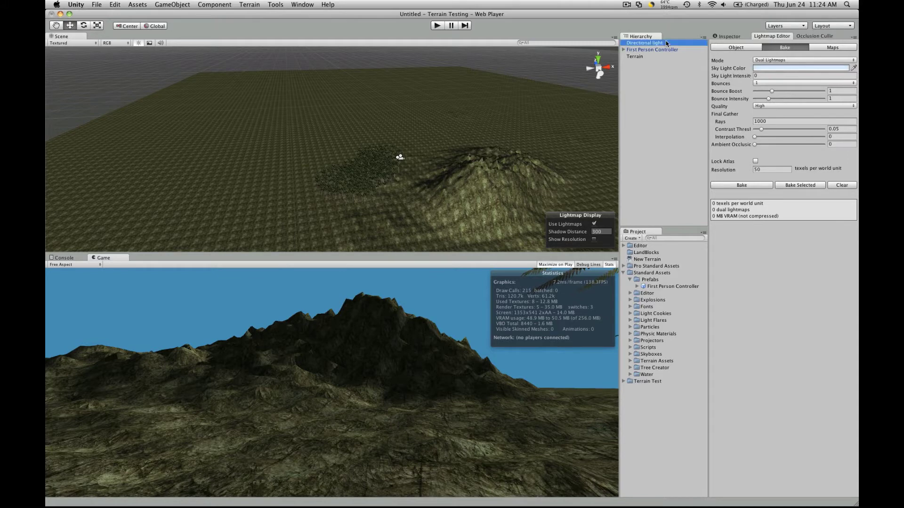
left_click(735, 35)
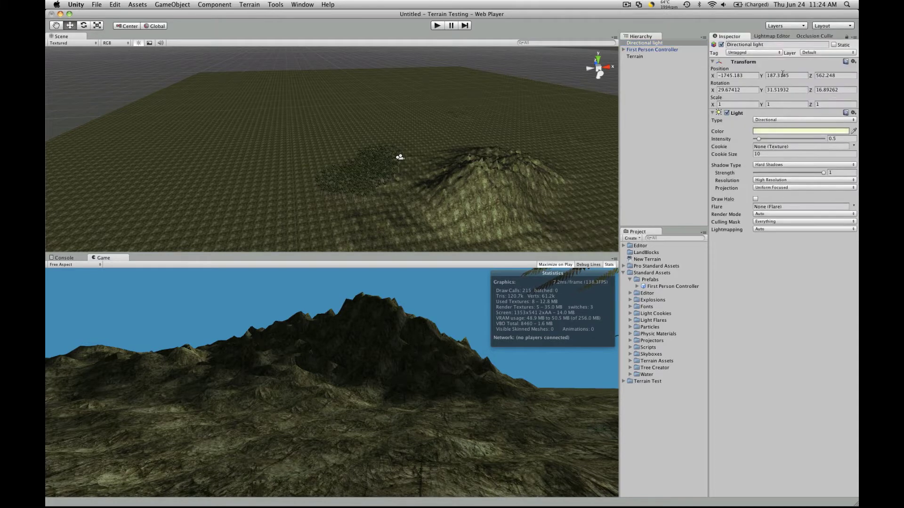
left_click(776, 36)
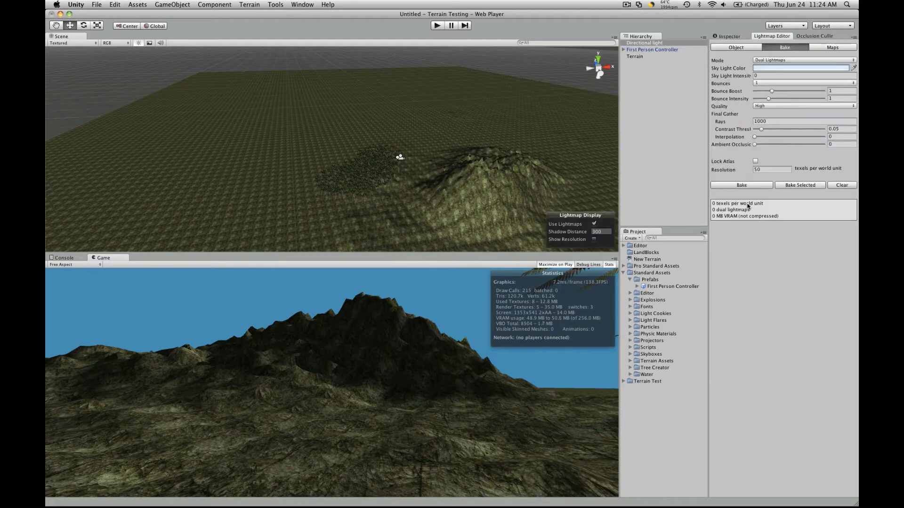
left_click(748, 185)
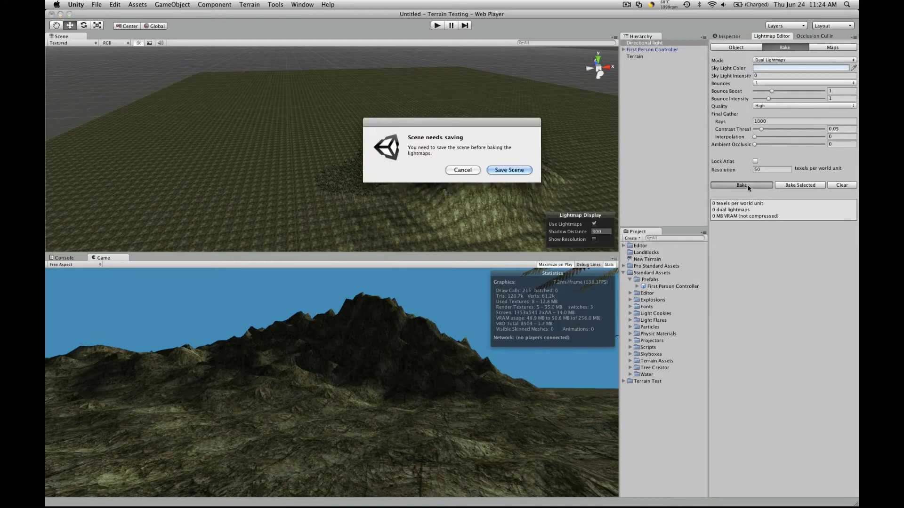
- Accept the save prompt and save the scene as 'Demo1'
left_click(510, 173)
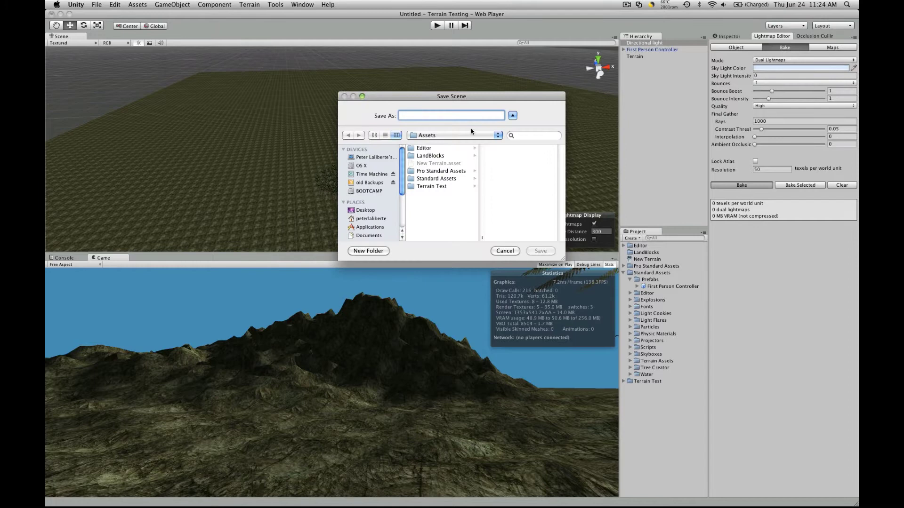
type("Demo1")
key("Return")
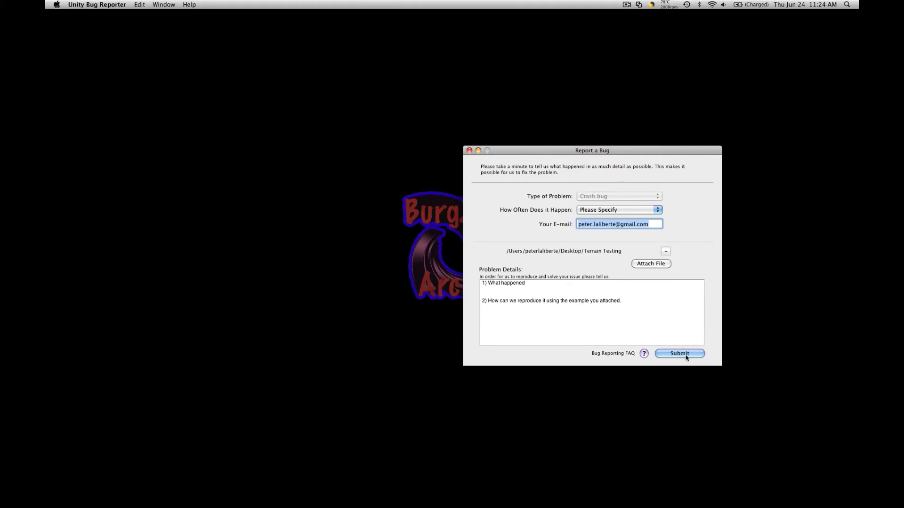
- Close the Report a Bug window without sending and dismiss the crash dialog
left_click(469, 151)
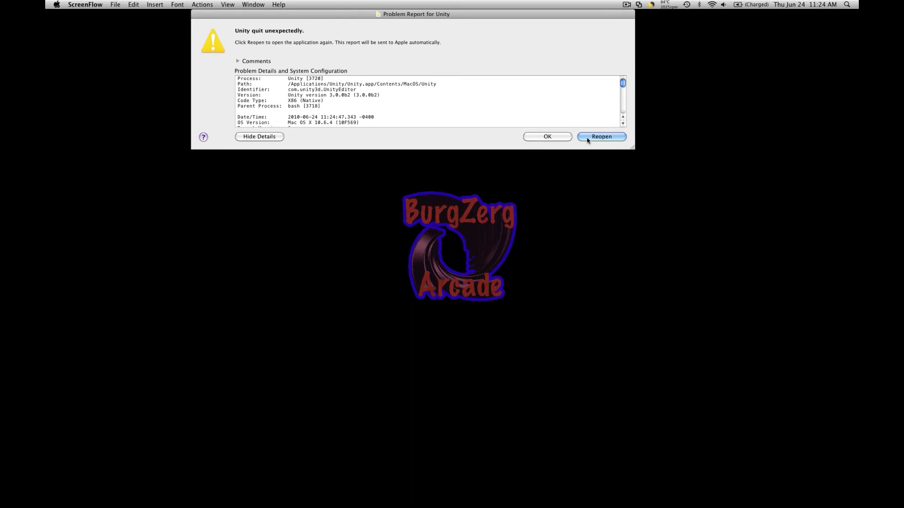
left_click(557, 137)
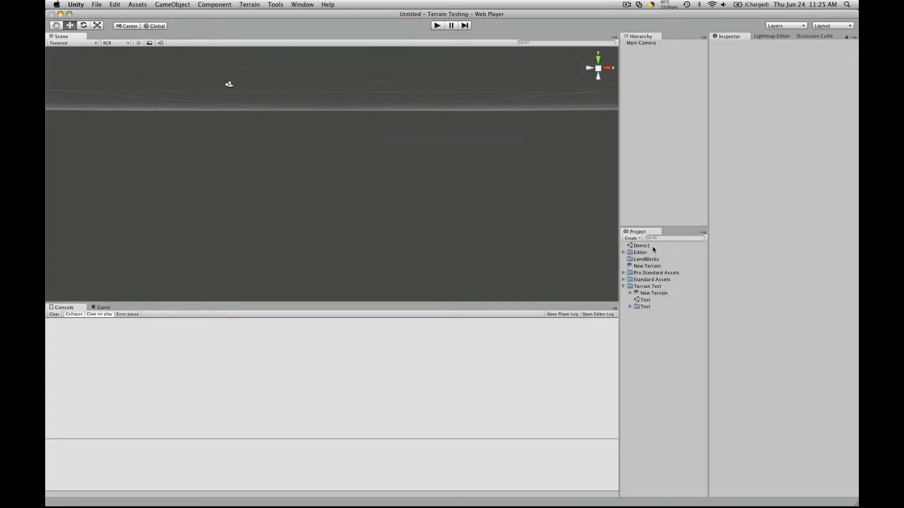
- Open the Demo1 scene, frame the First Person Controller, and select the Directional light
left_click(653, 247)
double_click(654, 247)
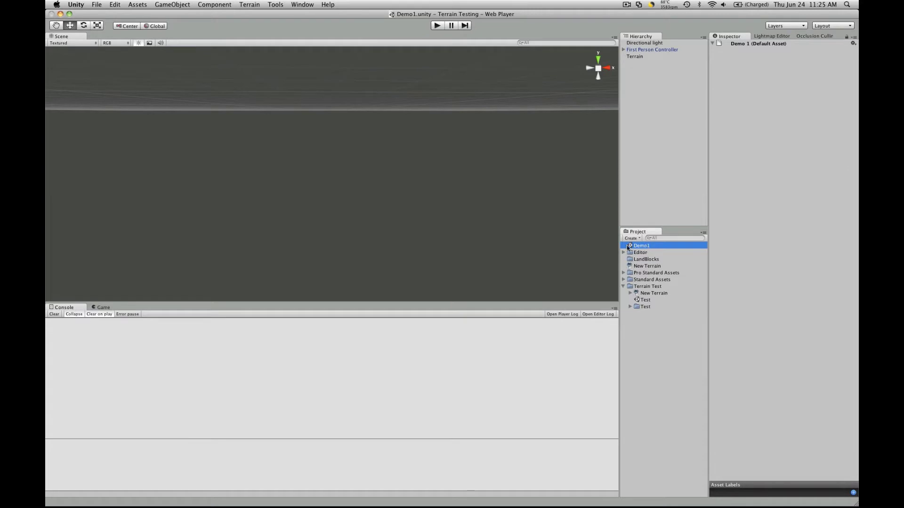
left_click(664, 50)
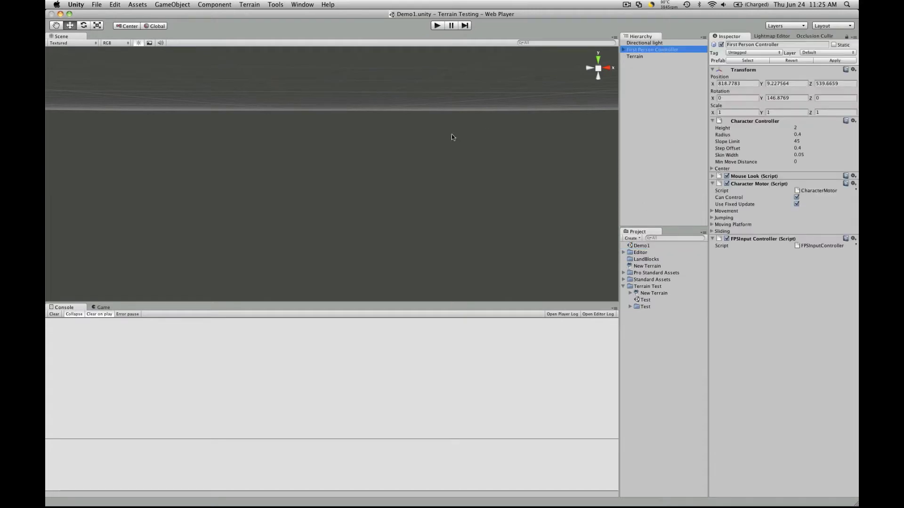
key("f")
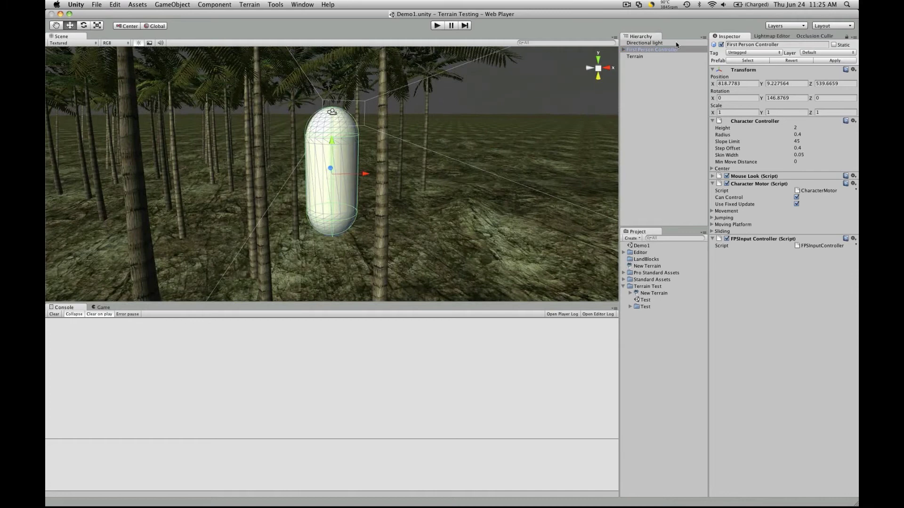
left_click(676, 43)
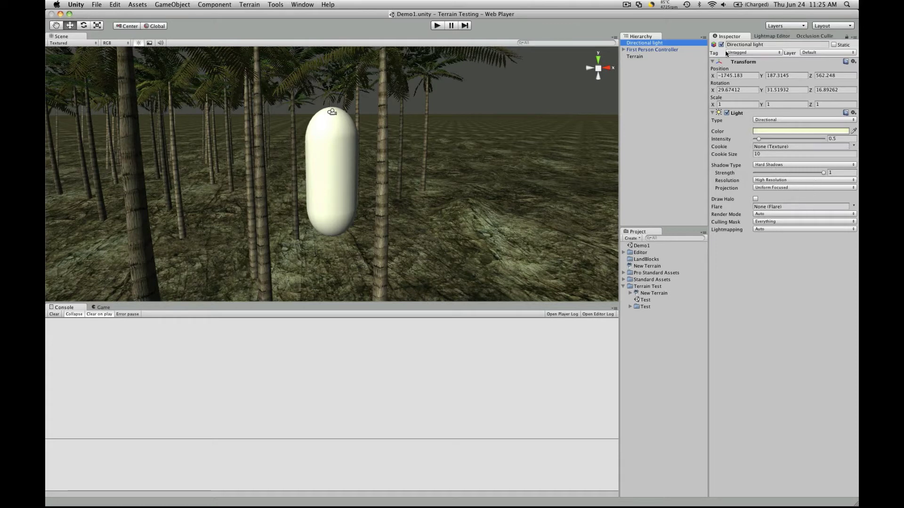
left_click(769, 38)
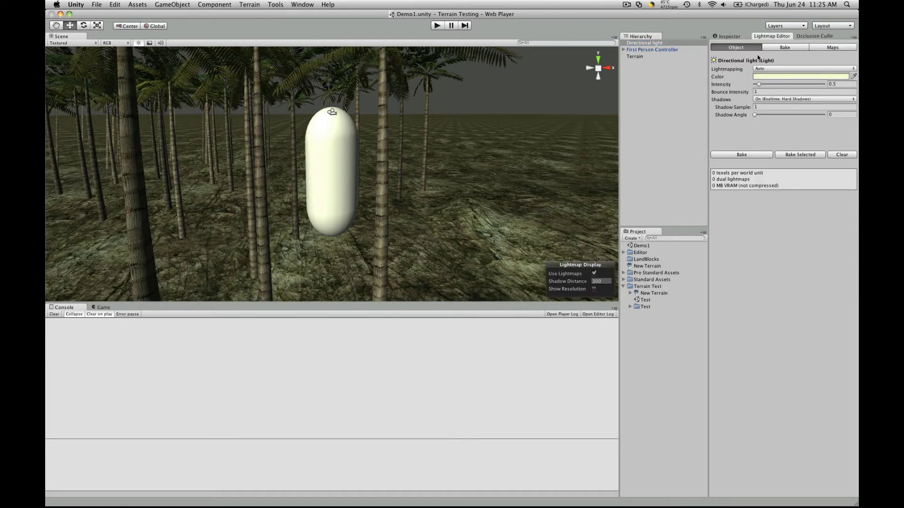
left_click(784, 48)
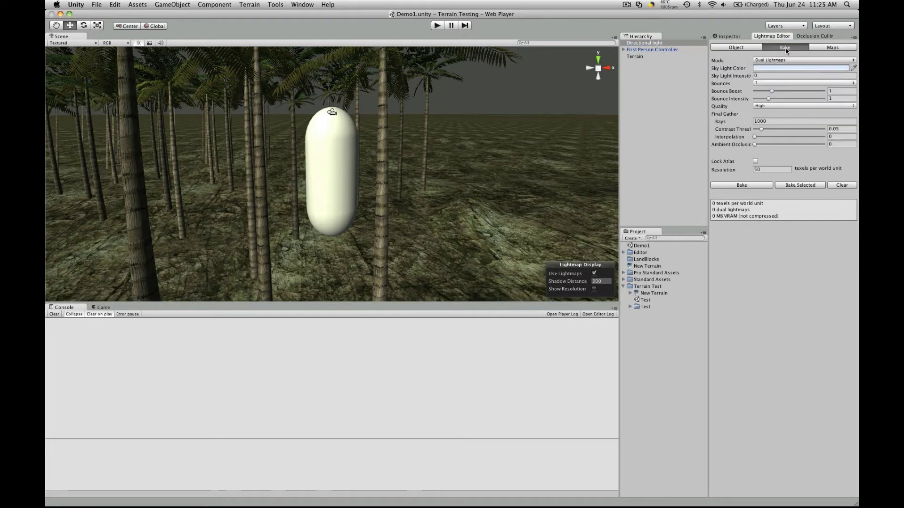
left_click(741, 186)
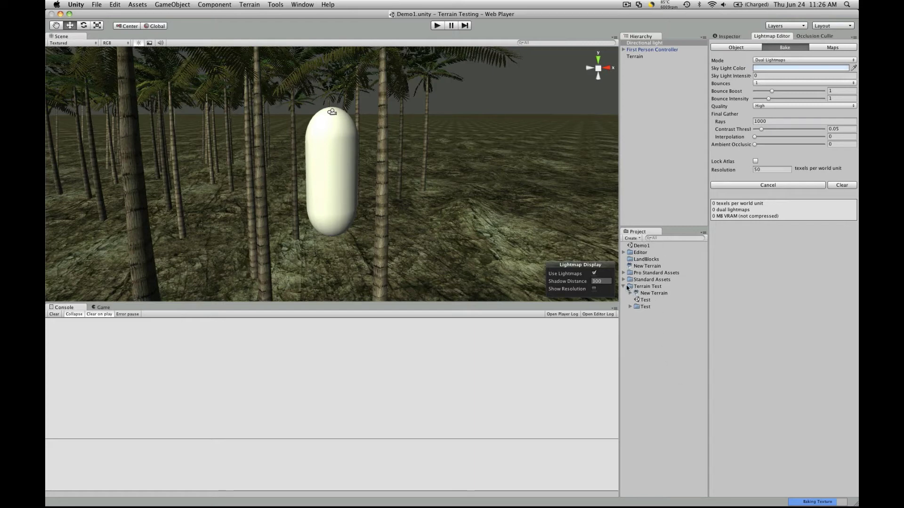
- Collapse the Terrain Test folder in the Project panel
left_click(623, 286)
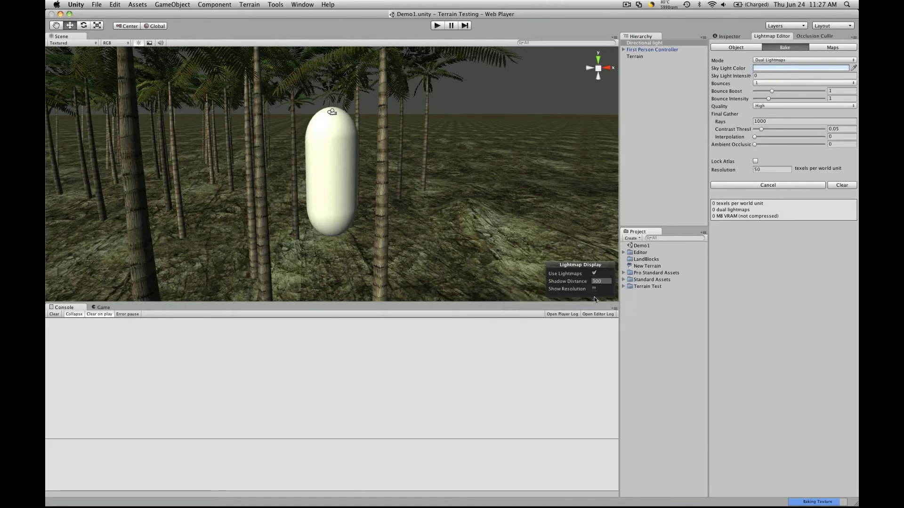
- Toggle the scene view lightmap display and the Show Resolution checkerboard while the 1024x1024 bake completes
left_click(594, 275)
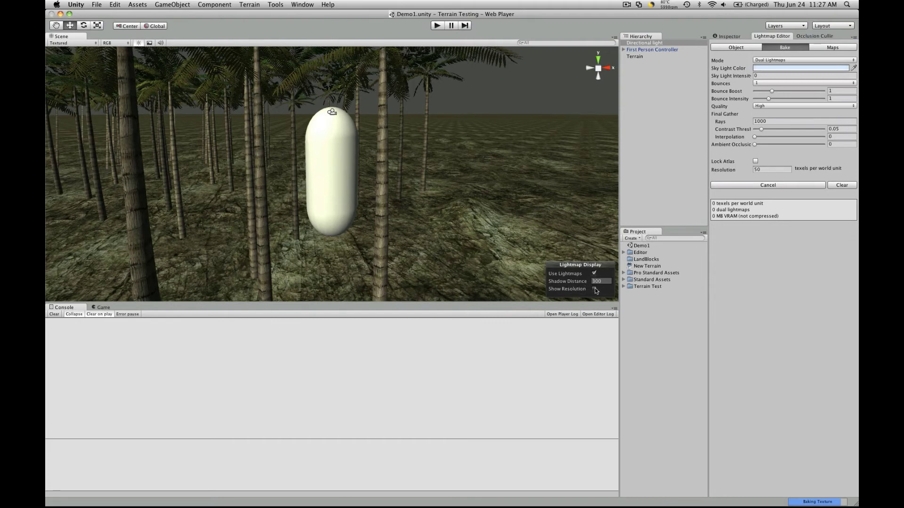
left_click(594, 289)
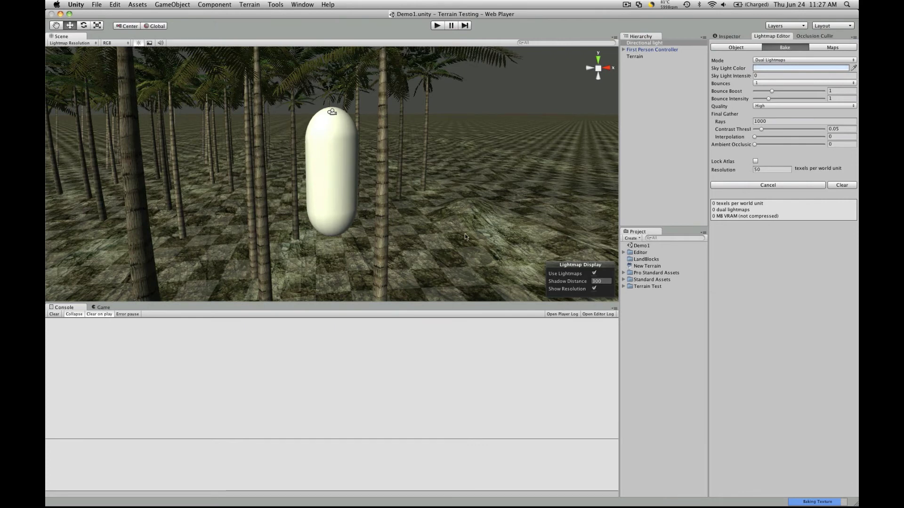
left_click(594, 289)
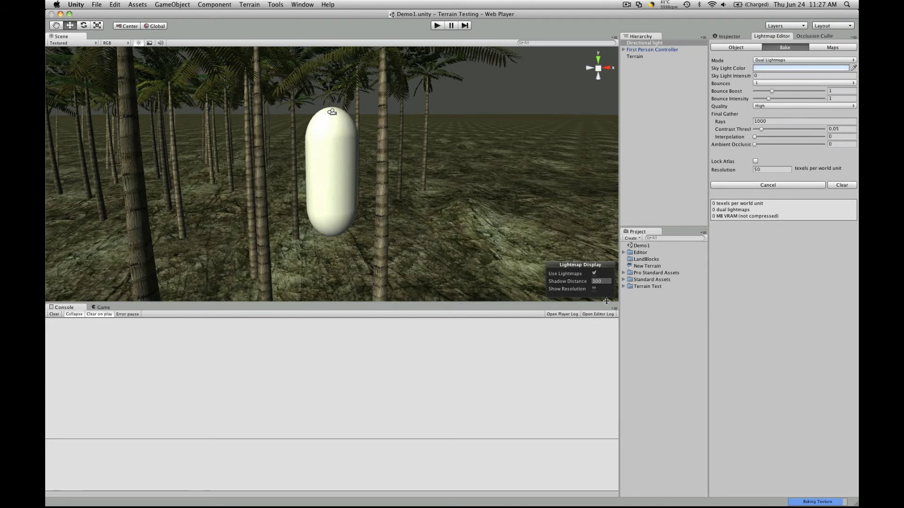
left_click(594, 289)
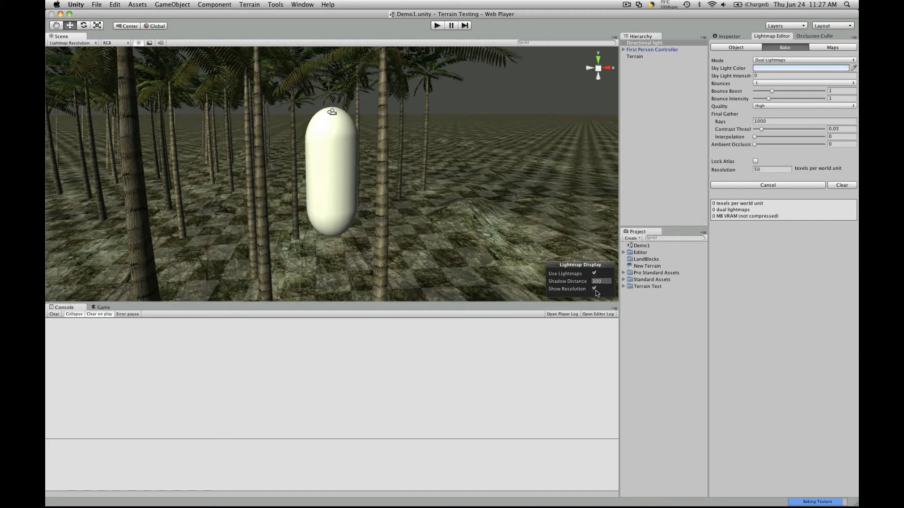
left_click(594, 289)
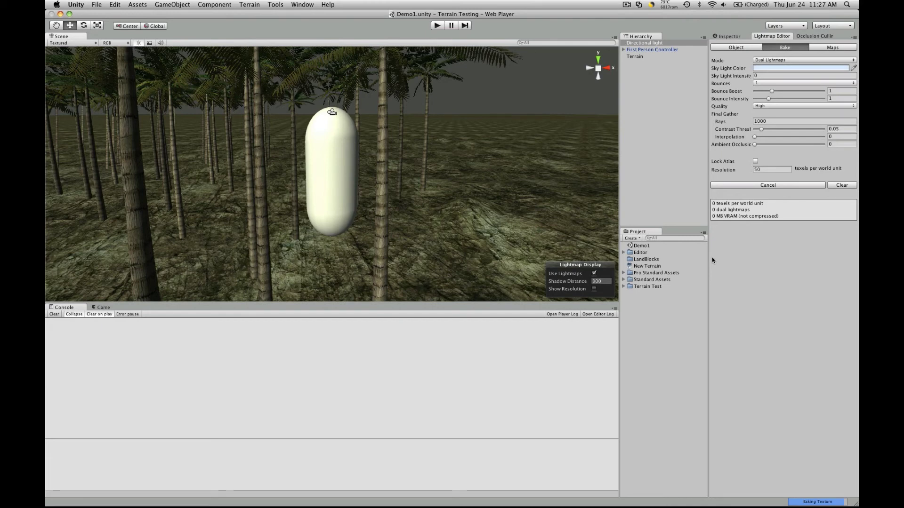
left_click(594, 289)
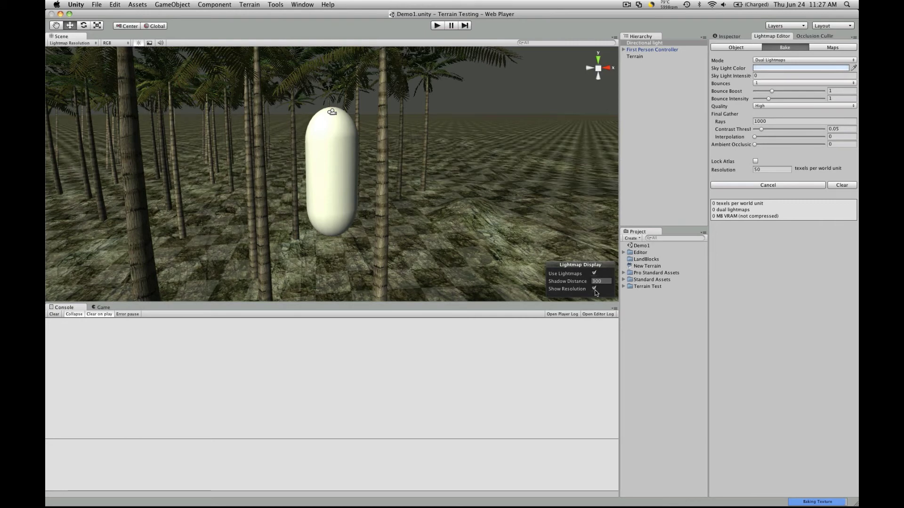
left_click(593, 289)
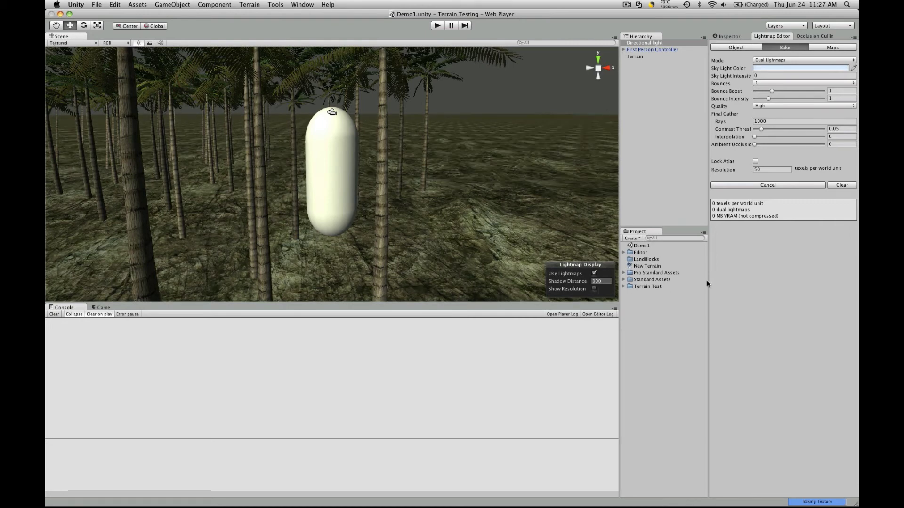
left_click(595, 289)
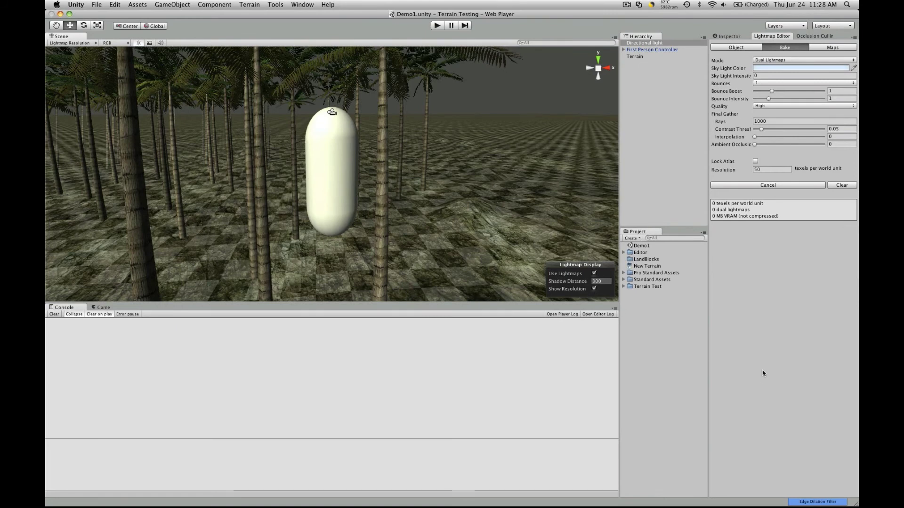
mouse_move(851, 475)
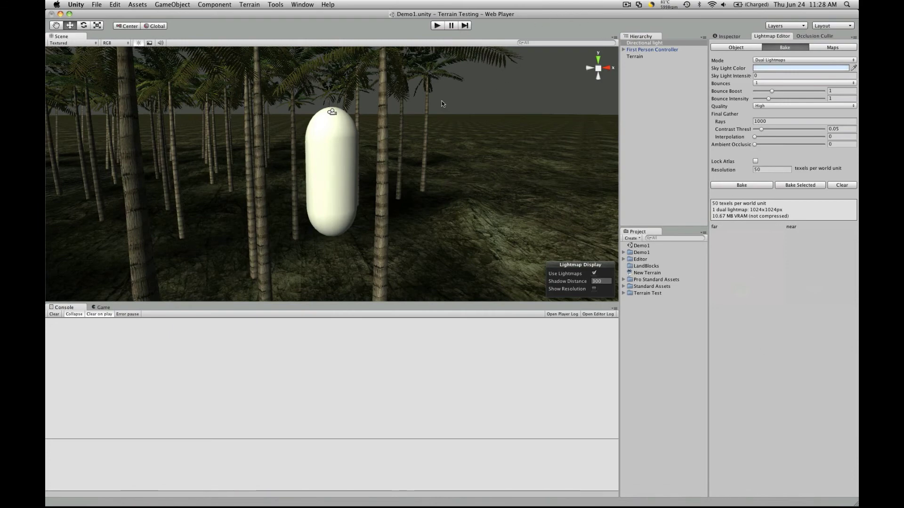
- In play mode, walk forward among the lightmapped palms toward the bare mountain ridge, then stop
left_click(437, 26)
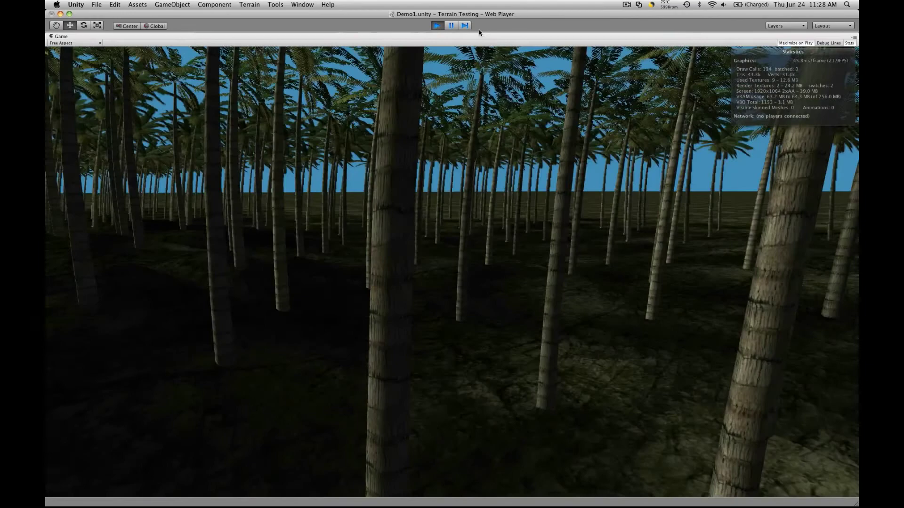
key("w")
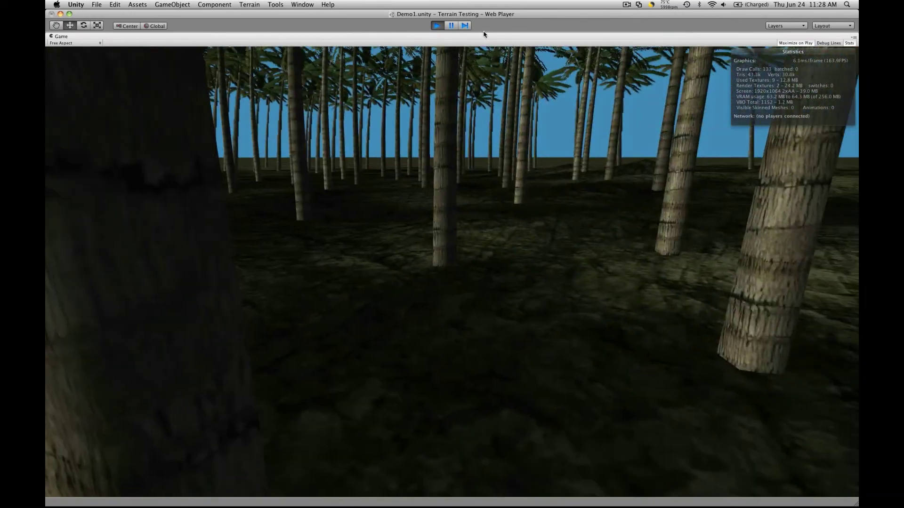
key("w")
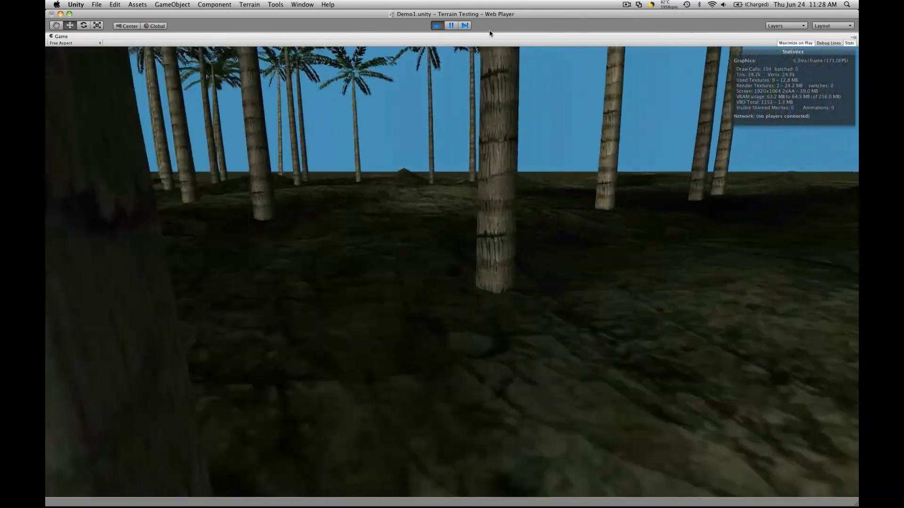
key("w")
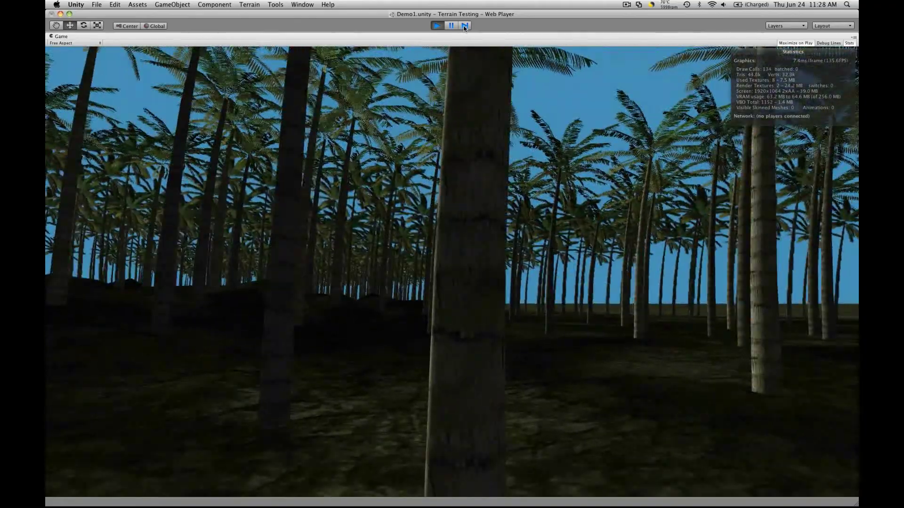
key("w")
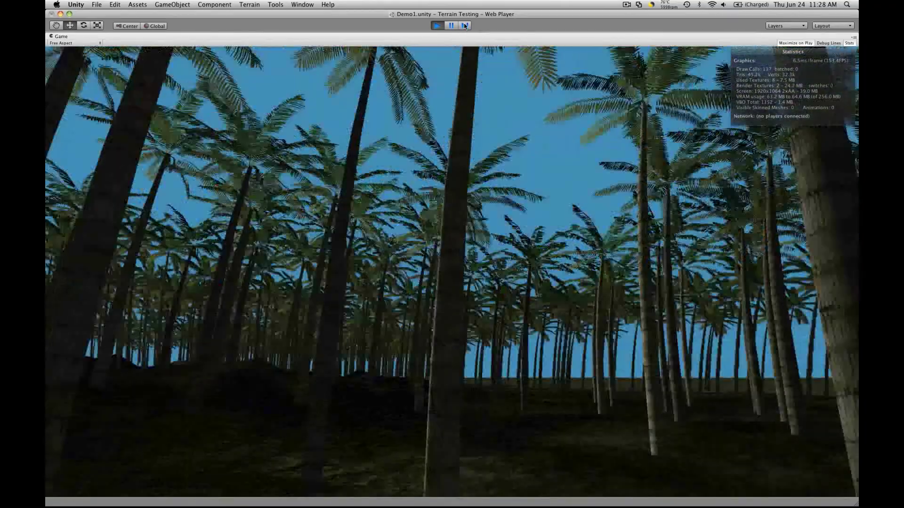
key("w")
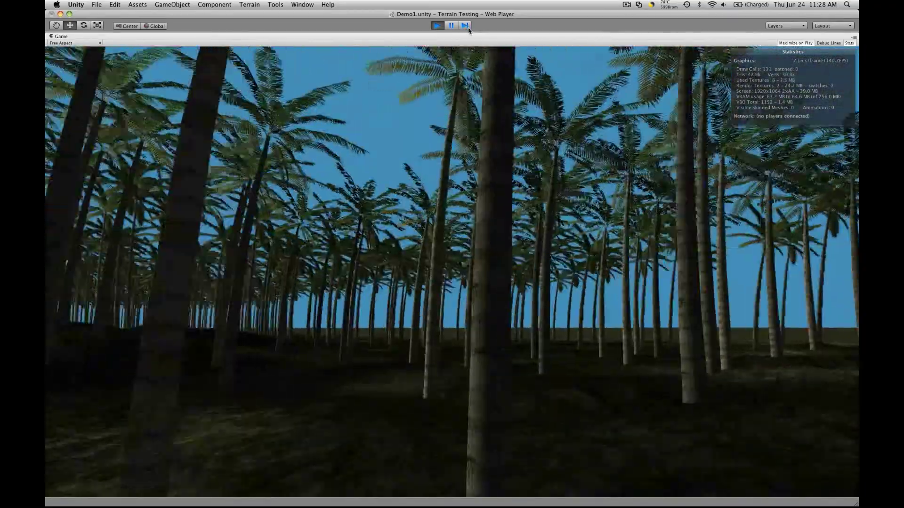
key("w")
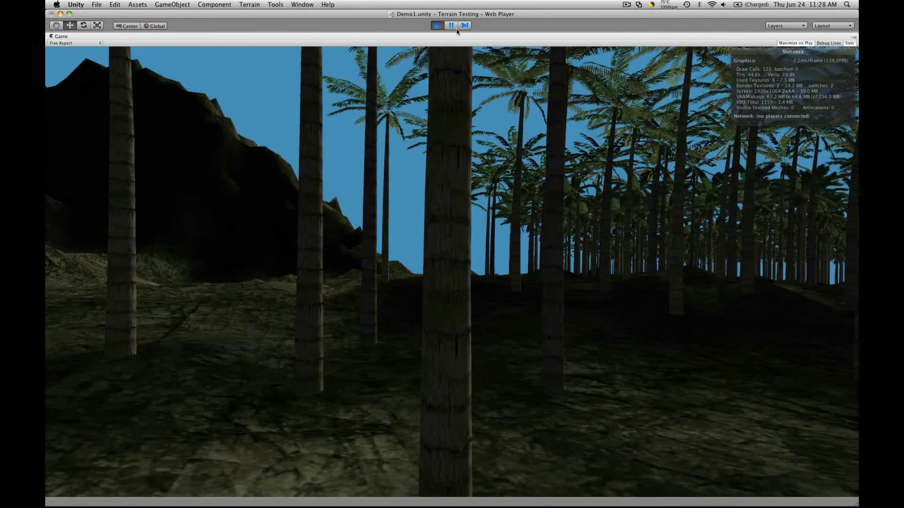
key("w")
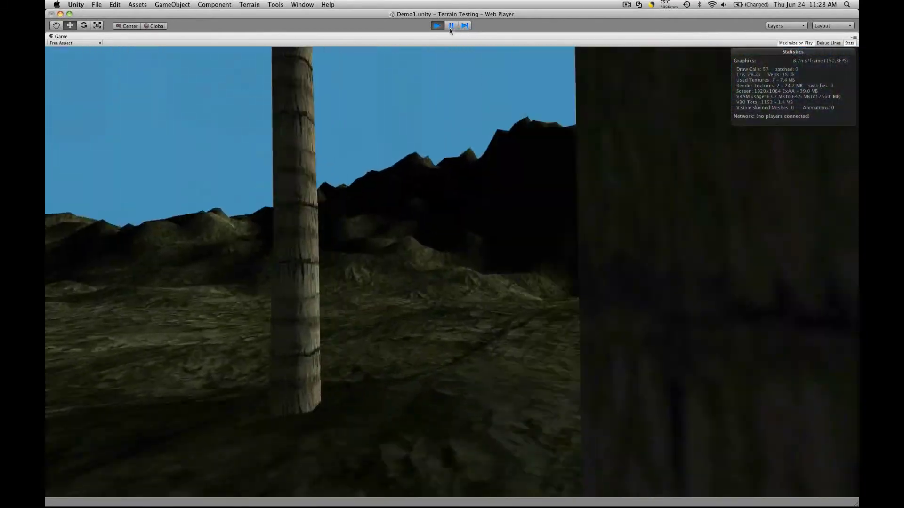
key("w")
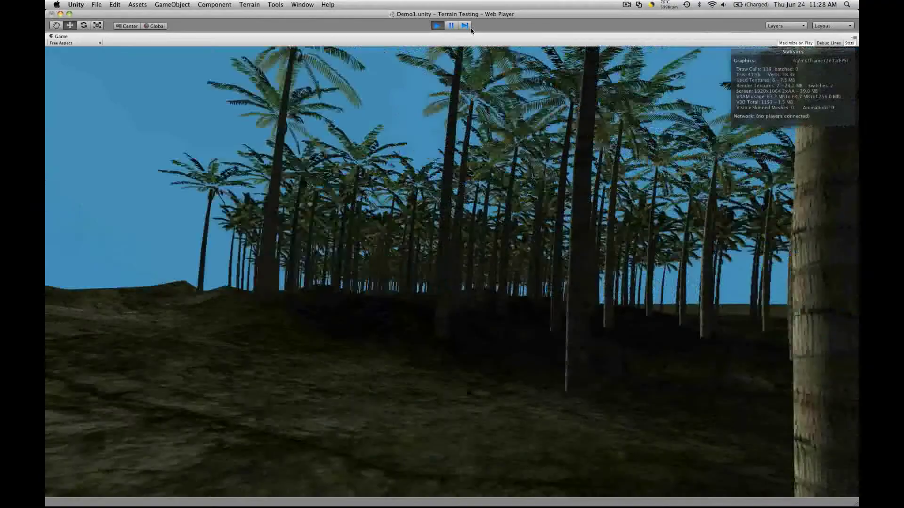
key("w")
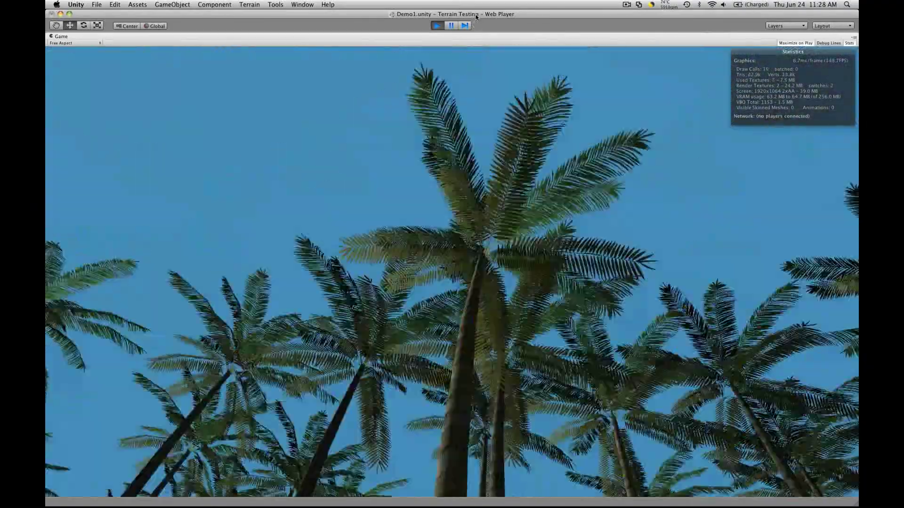
key("w")
key("w")
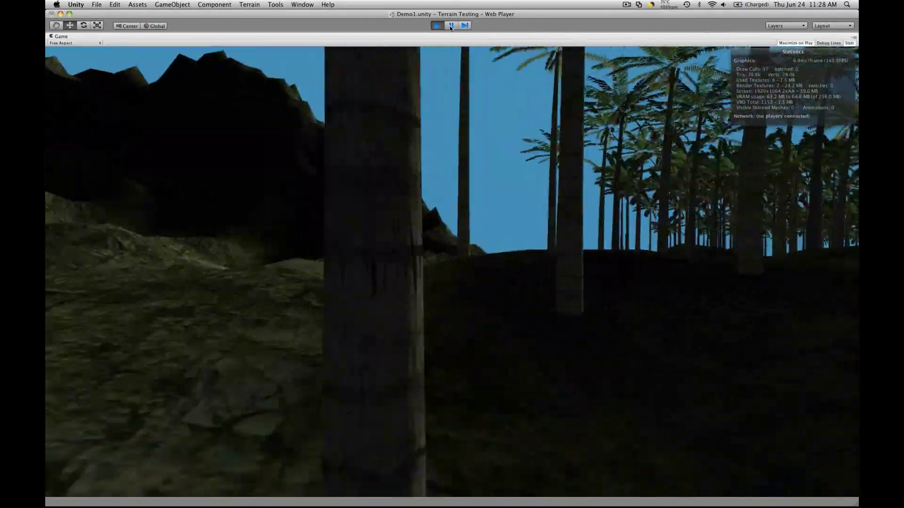
key("w")
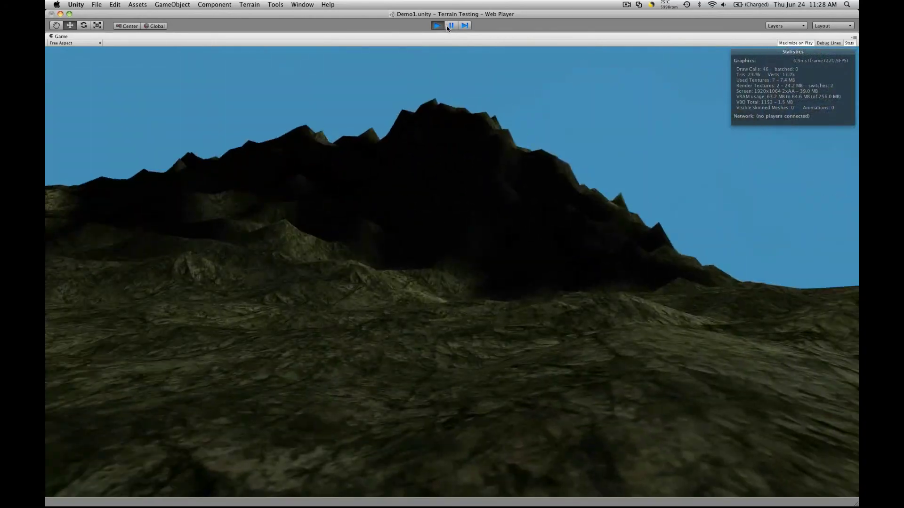
key("w")
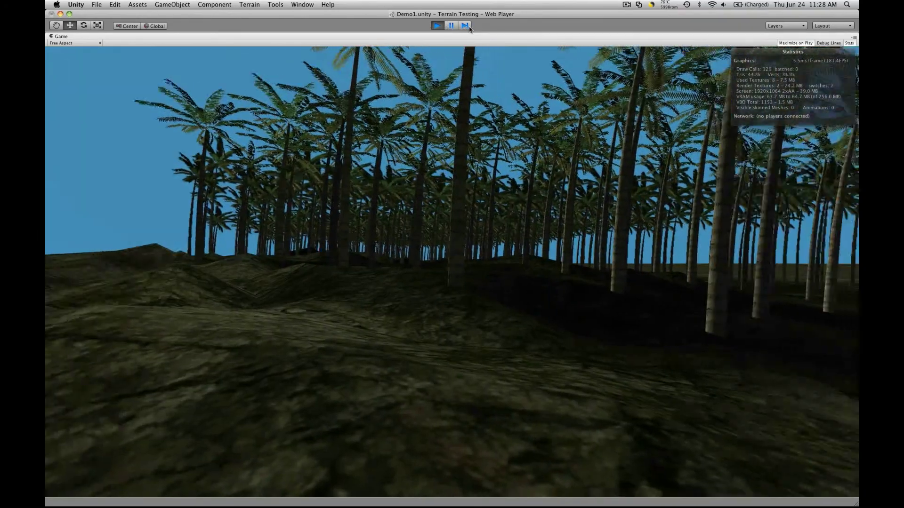
key("w")
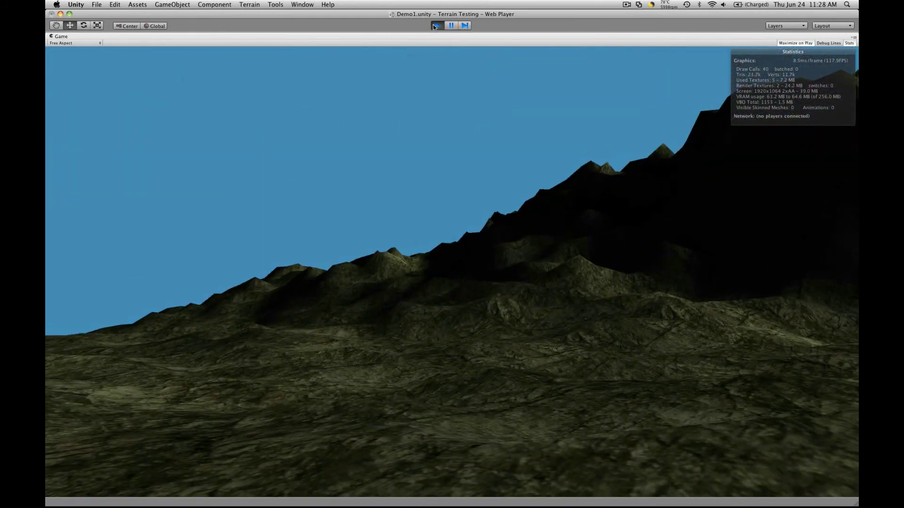
left_click(434, 25)
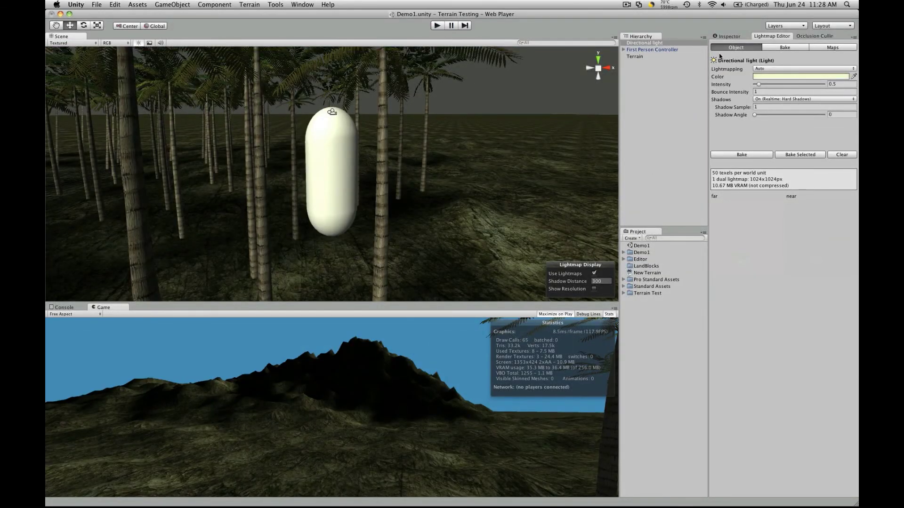
- Disable the Directional light, play-test the baked-only lighting, then select the New Terrain data
left_click(730, 38)
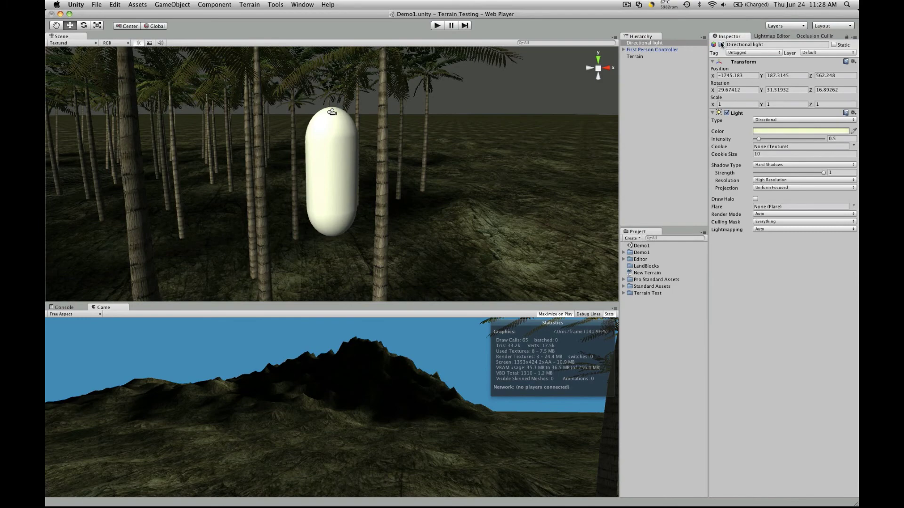
left_click(720, 45)
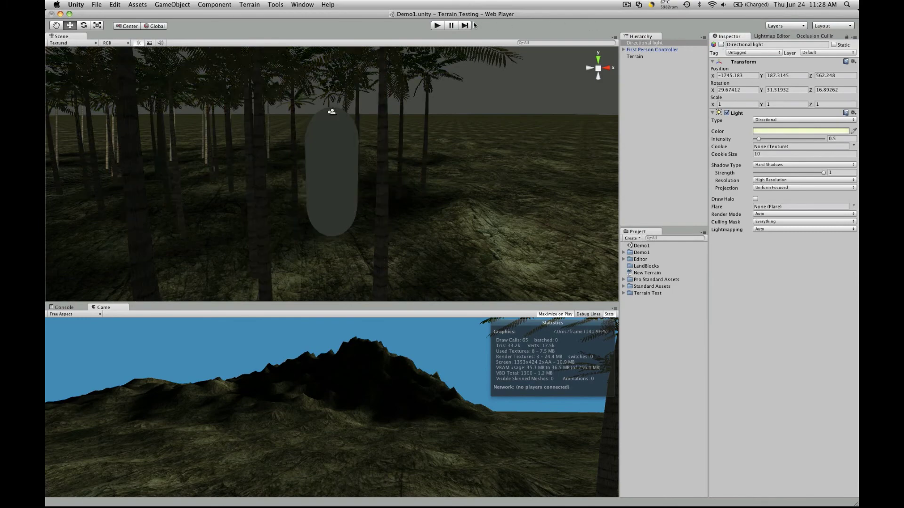
left_click(438, 26)
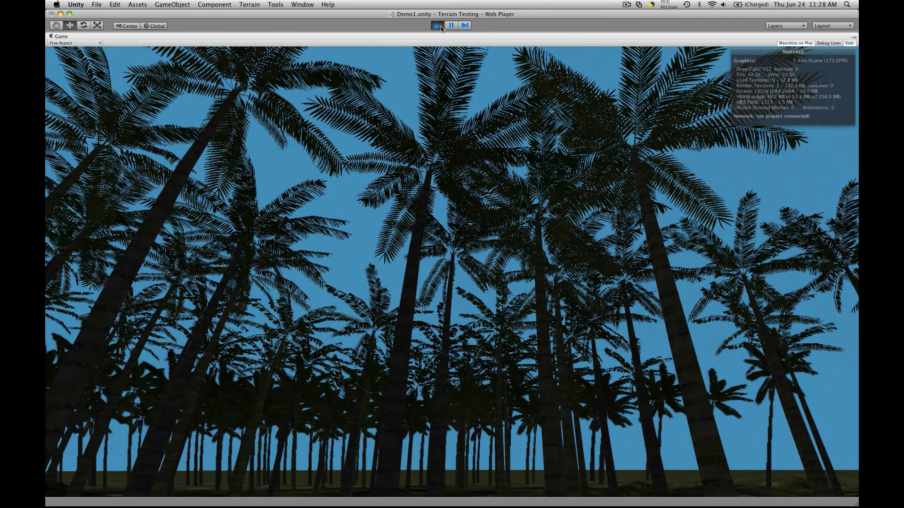
left_click(441, 27)
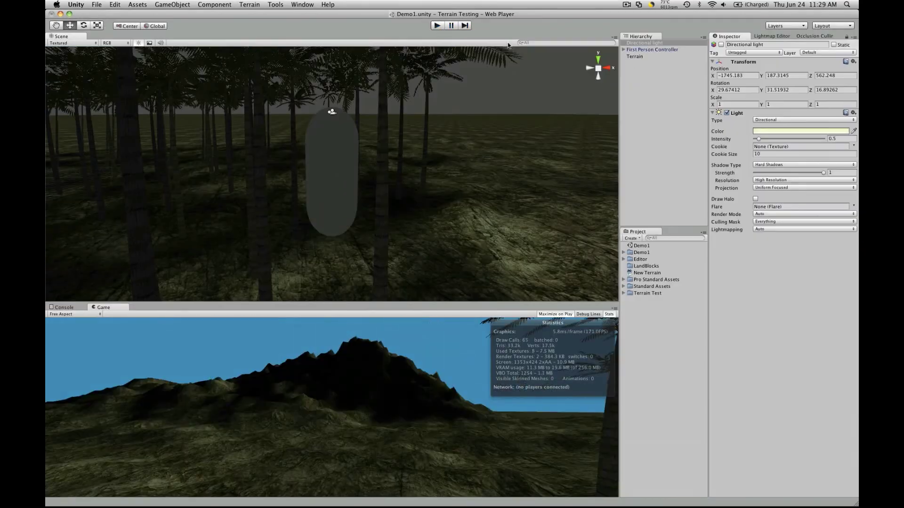
left_click(654, 273)
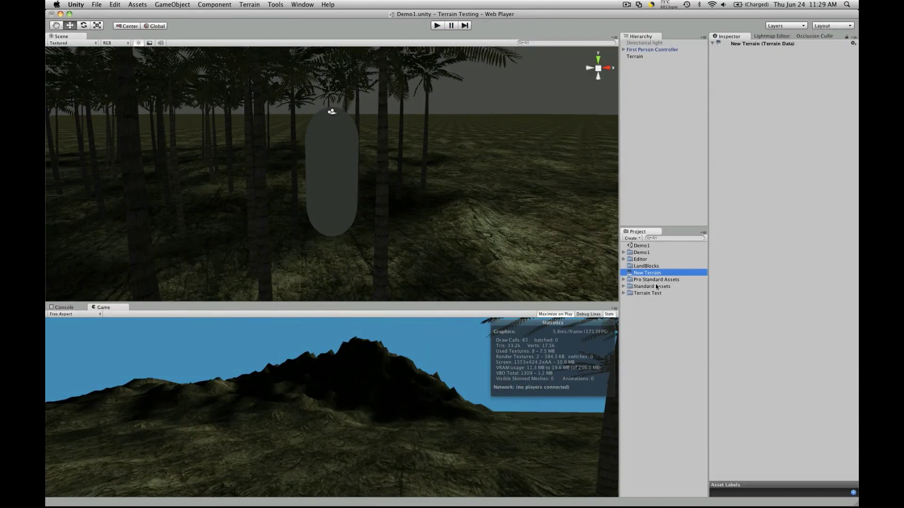